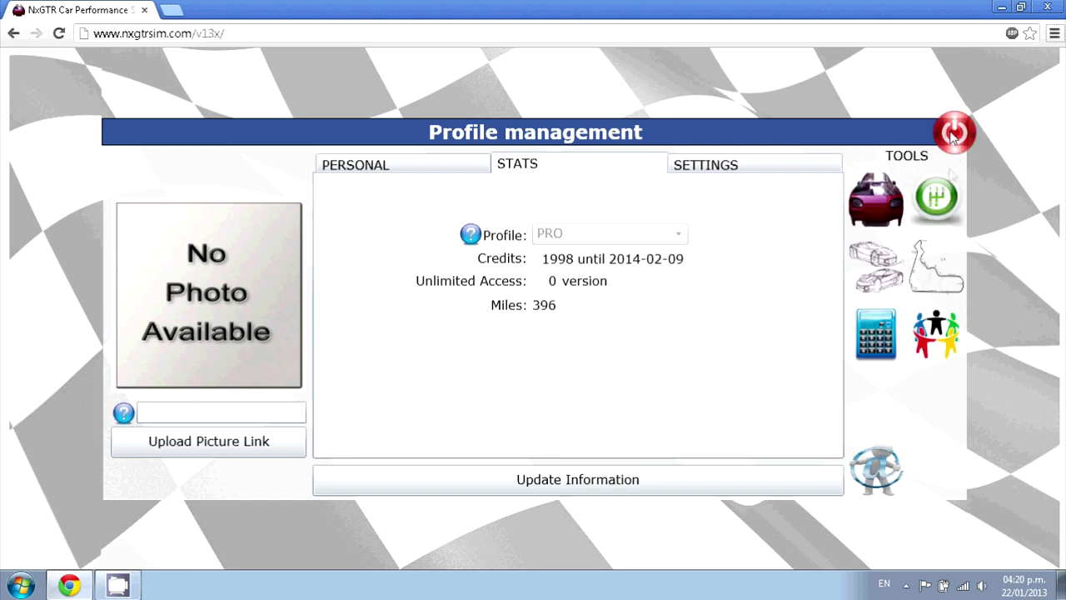
Open Car Management and review its Engine, Drivetrain, Body, Wheels, Enthusiast, Advanced, PRO and Help sections.
left_click(887, 275)
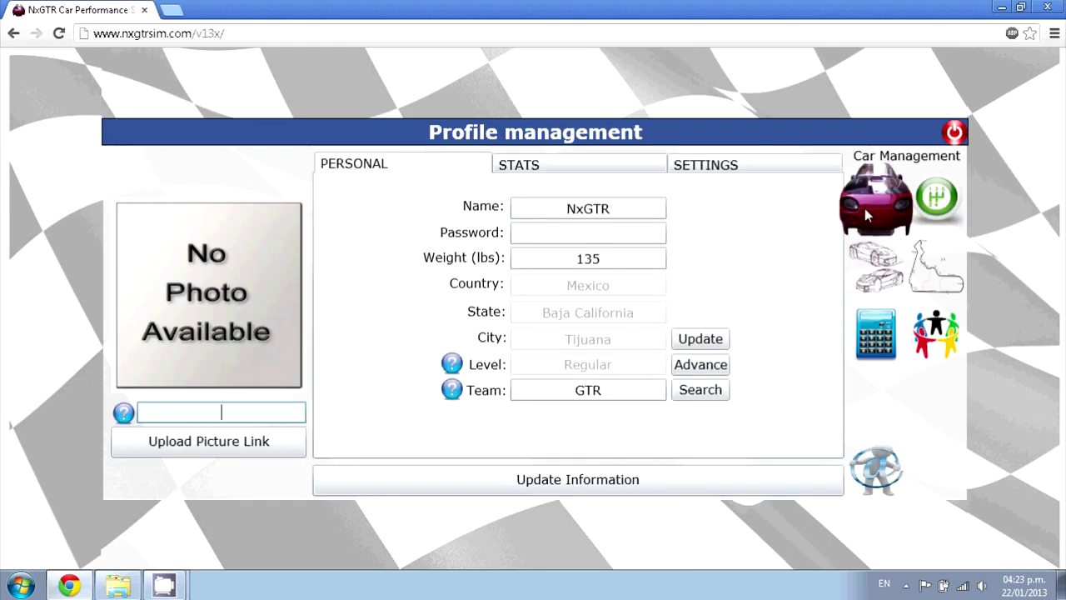
left_click(864, 214)
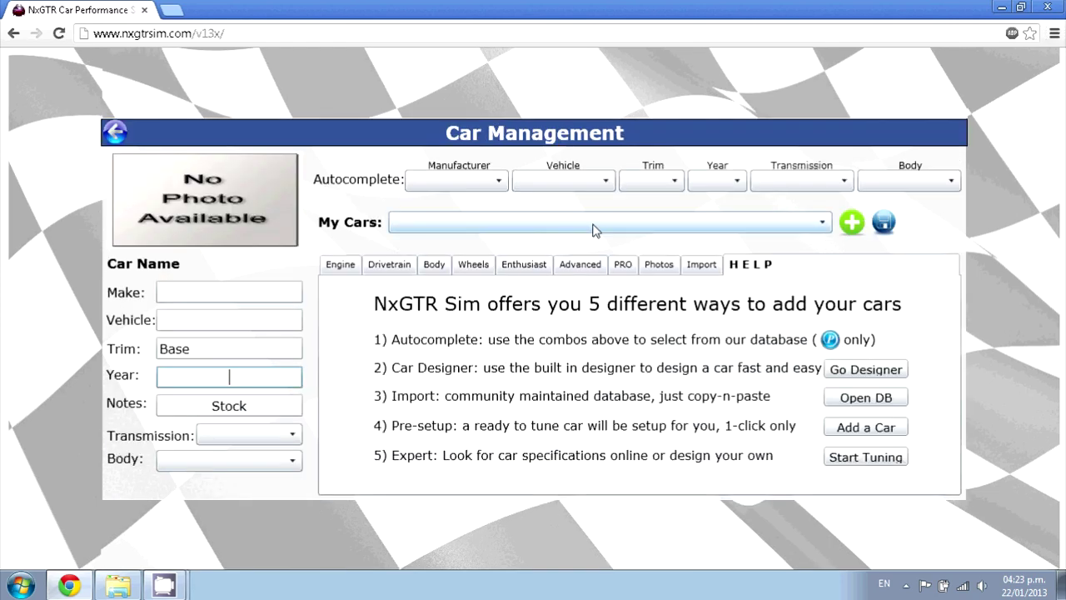
left_click(341, 266)
left_click(406, 266)
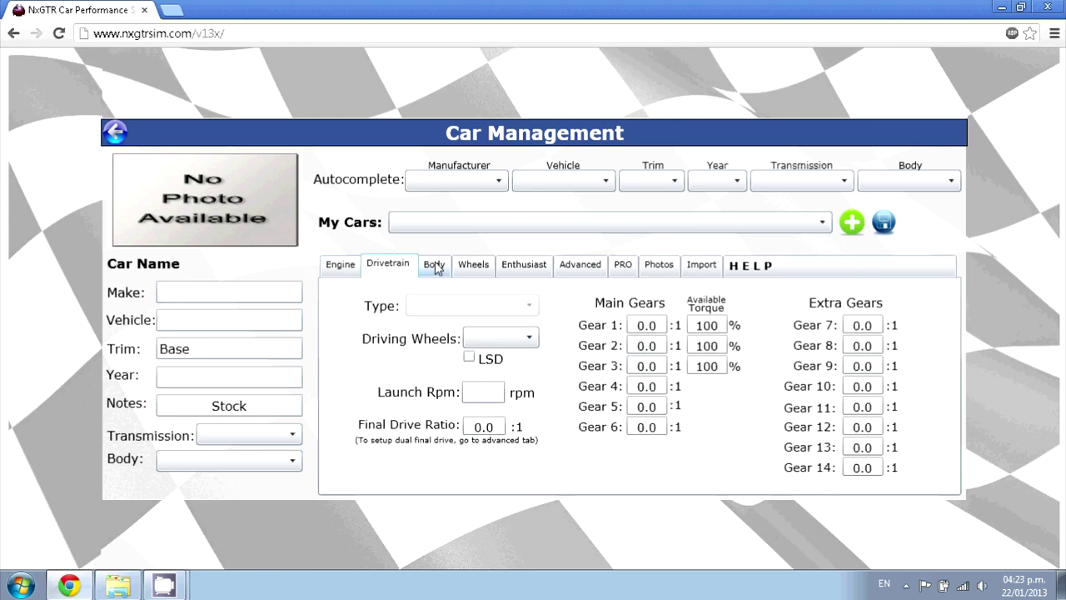
left_click(440, 267)
left_click(473, 266)
left_click(526, 268)
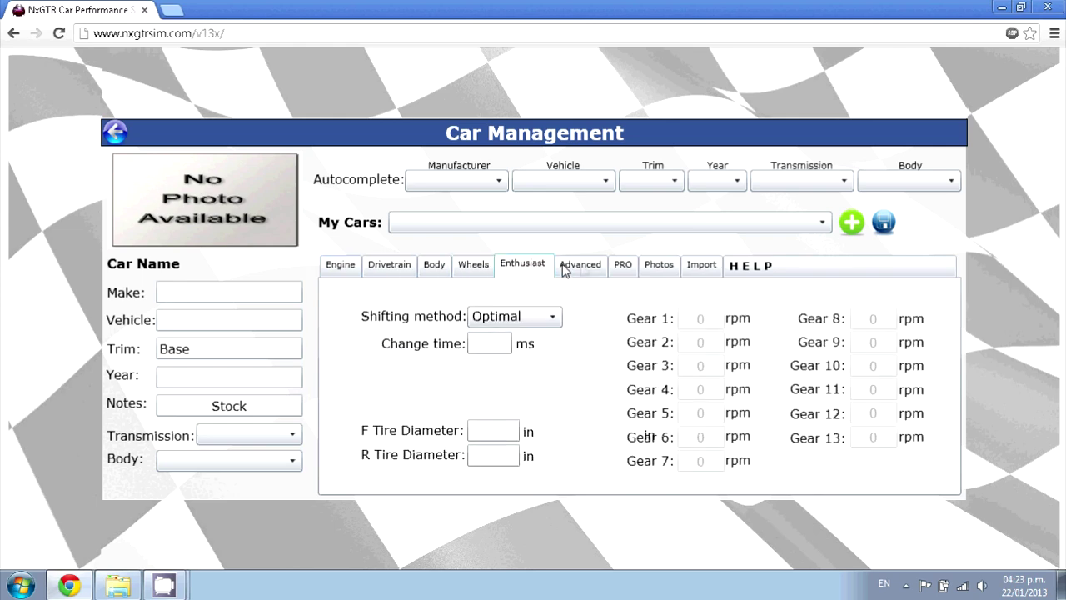
left_click(580, 267)
left_click(625, 268)
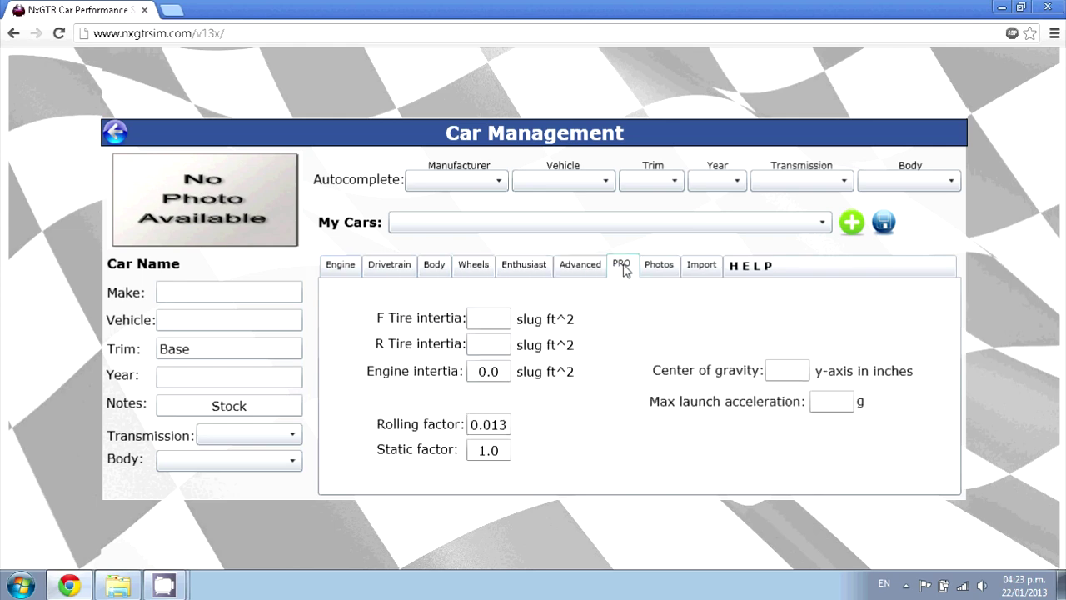
left_click(750, 266)
Load the saved Audi TT Q225 Convertible Manual 2001 Stock into Car Management.
left_click(787, 222)
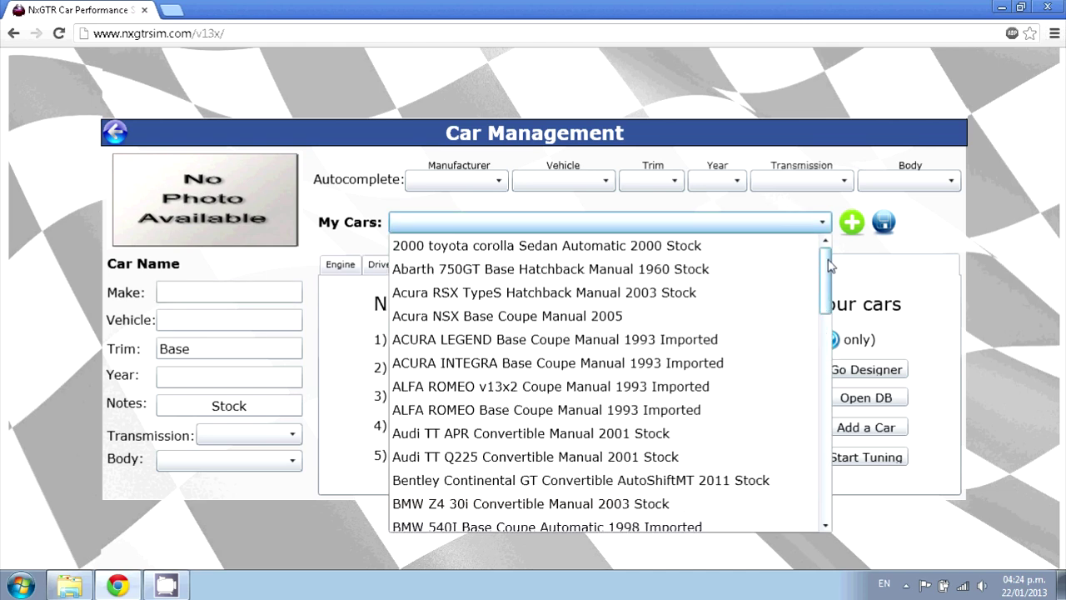
mouse_move(829, 265)
left_mouse_down()
mouse_move(825, 477)
mouse_move(828, 250)
left_mouse_up()
left_click(481, 460)
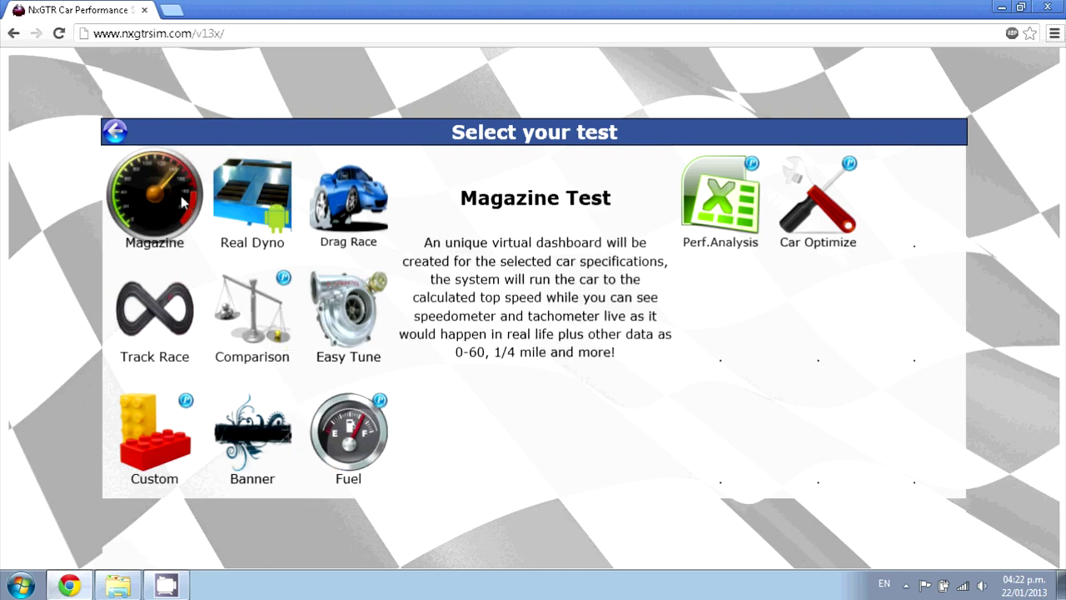
Review the available tests and run the Magazine test on the Acura NSX Base Coupe Manual 2005.
mouse_move(349, 183)
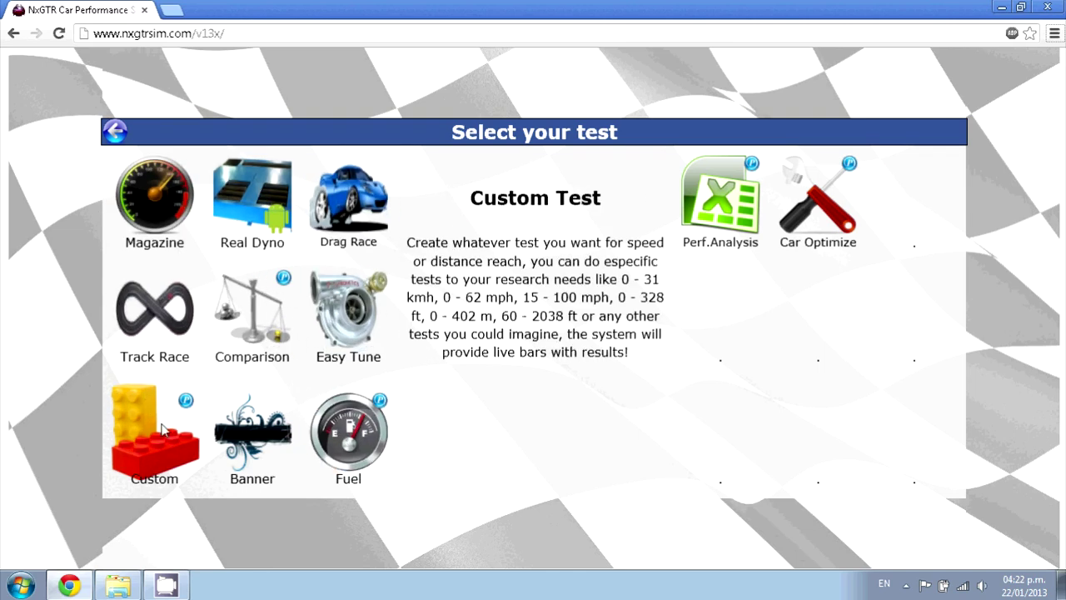
left_click(840, 198)
left_click(643, 135)
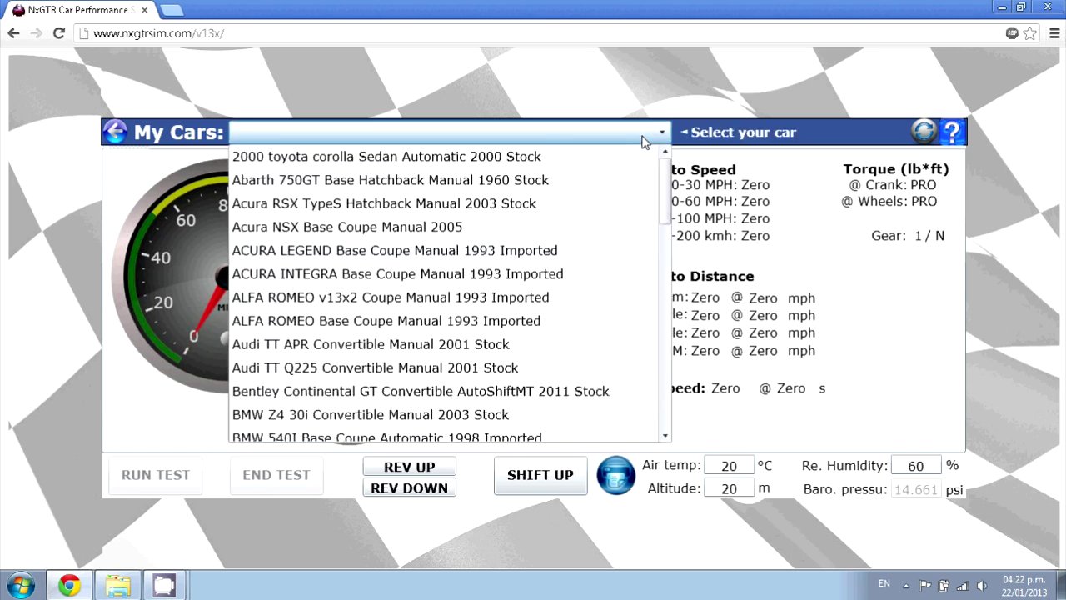
left_click(364, 227)
left_click(177, 472)
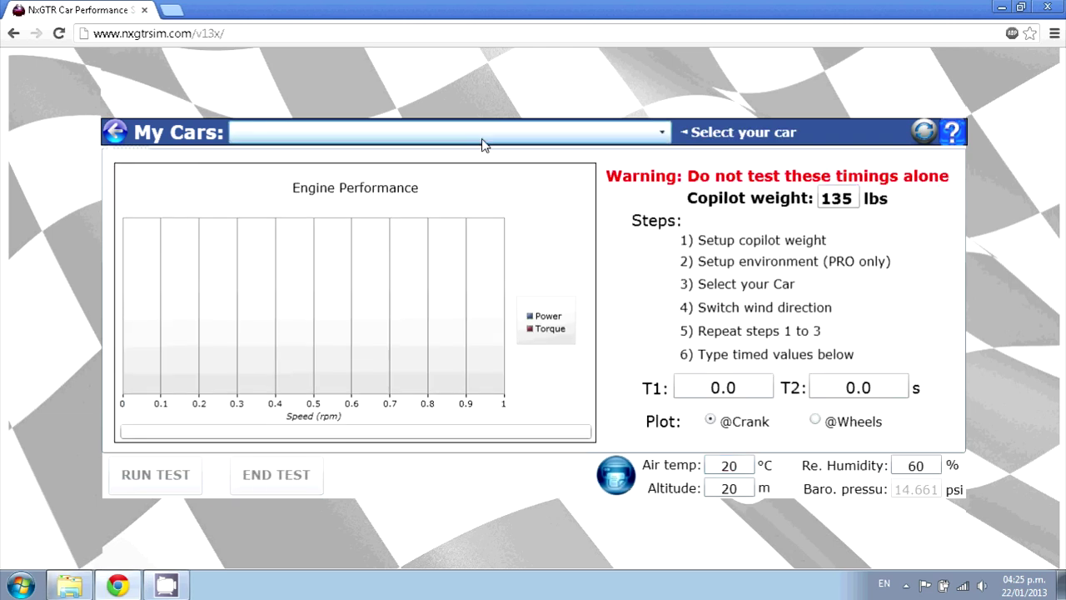
Run the engine dyno test on the Audi TT Q225 Convertible, entering 2.34 s for T1 and a timing for T2.
left_click(483, 141)
left_click(326, 370)
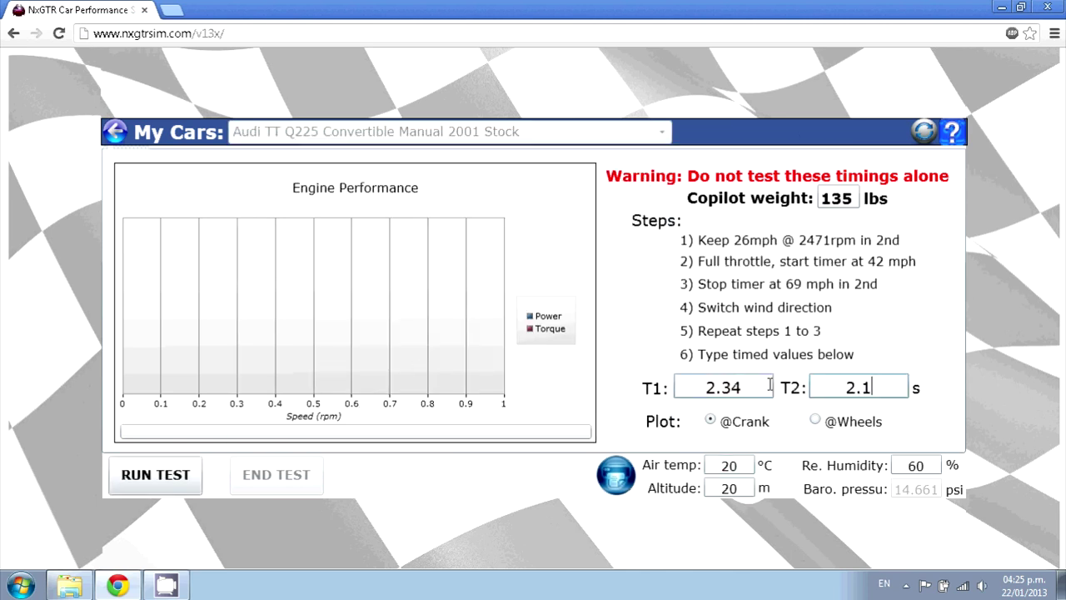
left_click(196, 483)
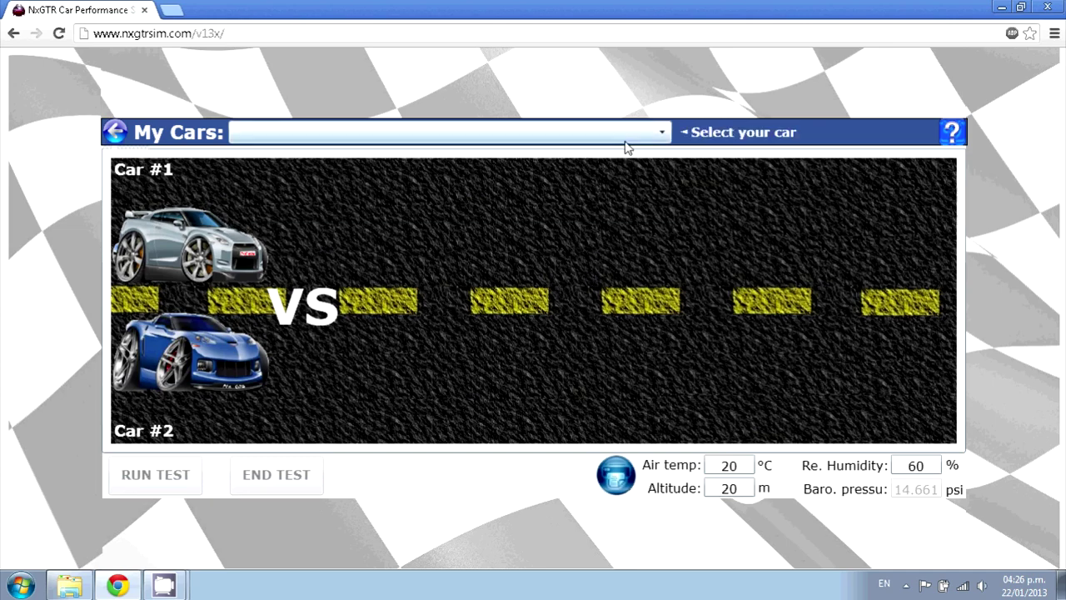
Run a drag race with the Audi TT Q225 Convertible as the first car and the Acura NSX Base Coupe as the second.
left_click(626, 133)
left_click(338, 372)
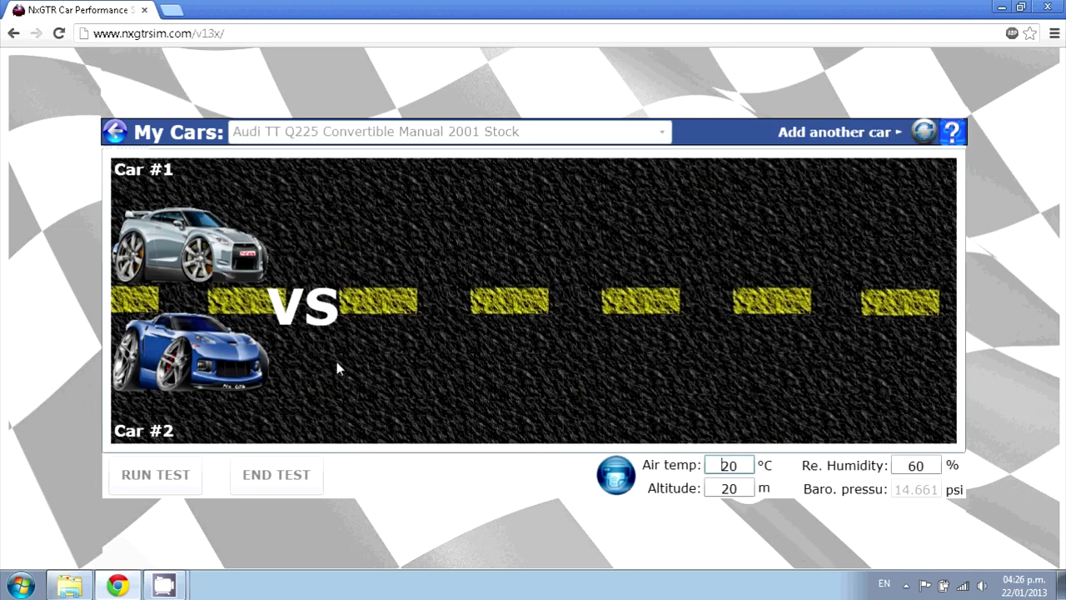
left_click(917, 134)
left_click(624, 131)
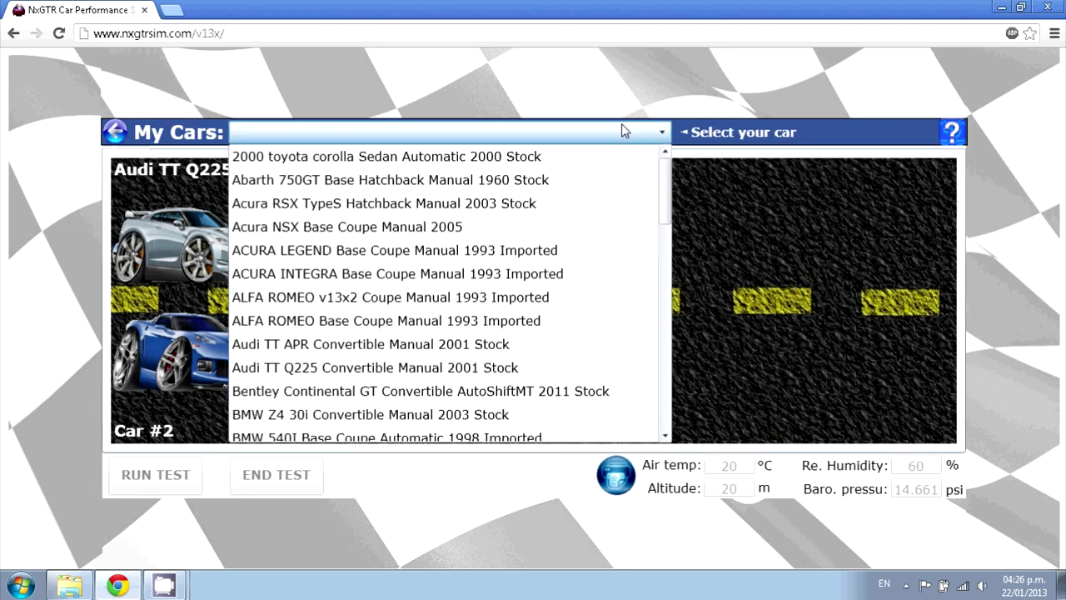
left_click(305, 236)
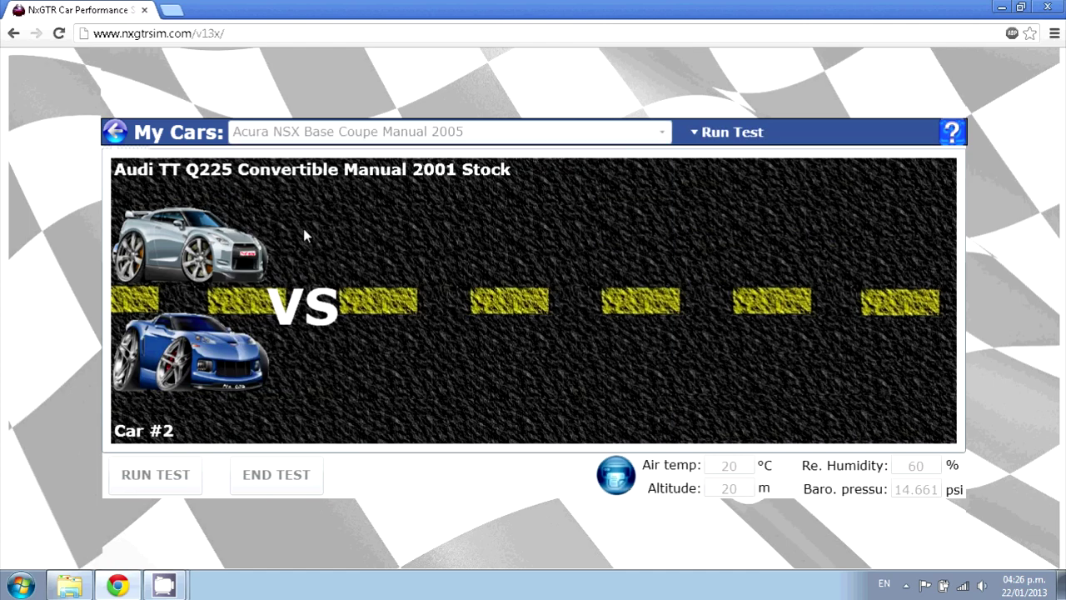
left_click(554, 318)
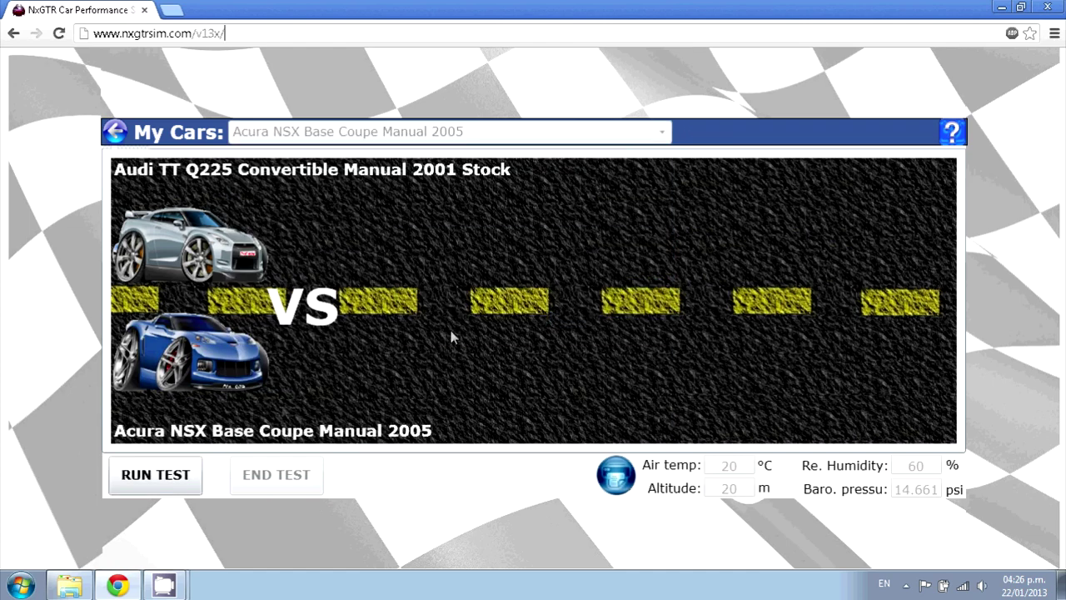
left_click(178, 475)
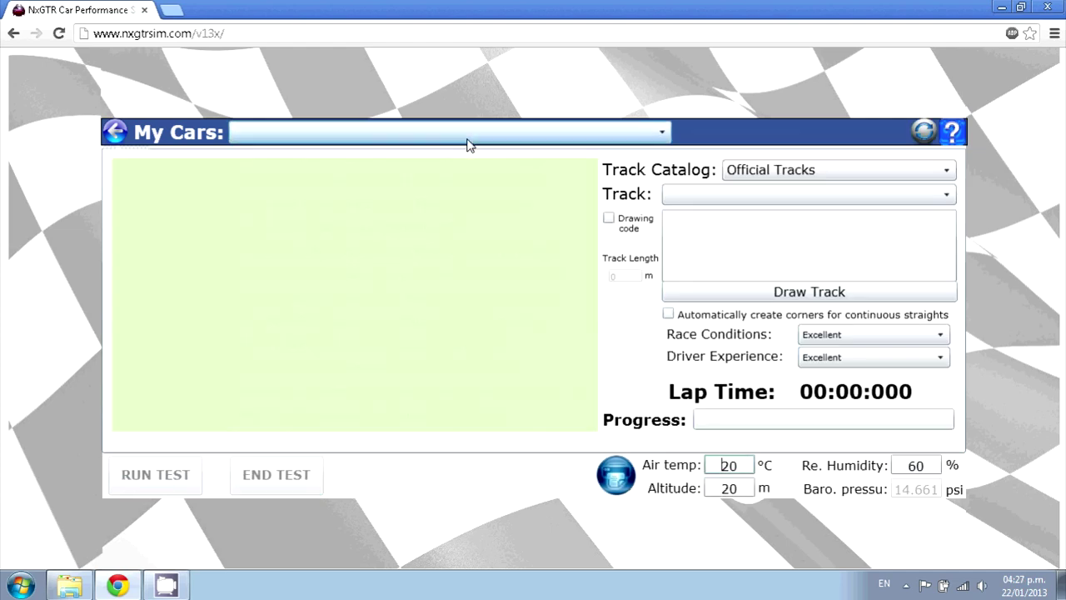
Run the track test for the Acura NSX Base Coupe on the official track USA - Watkins Glen International.
left_click(464, 142)
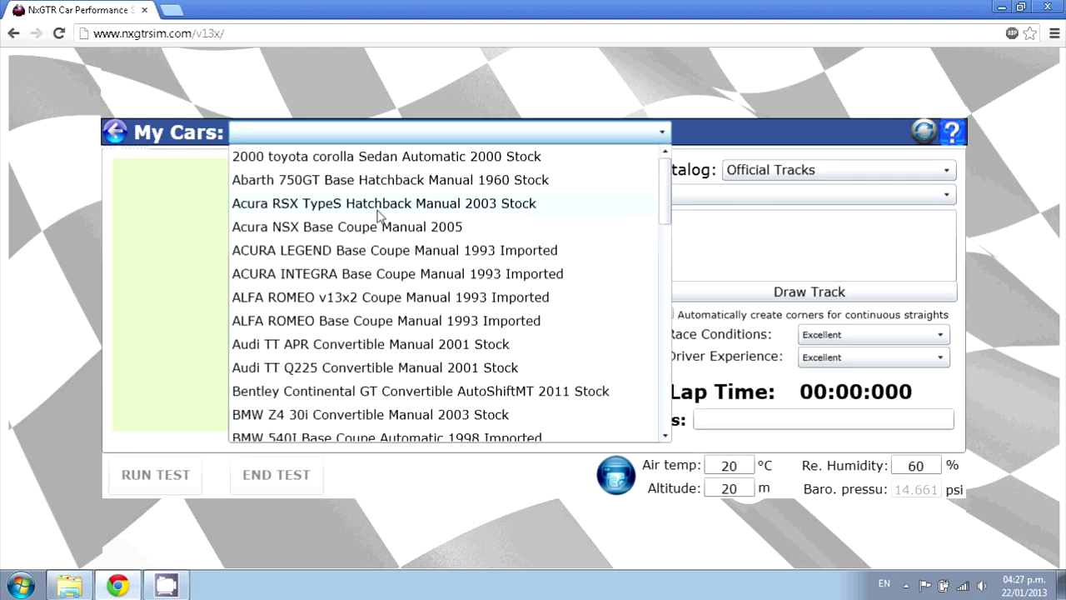
left_click(356, 233)
left_click(743, 200)
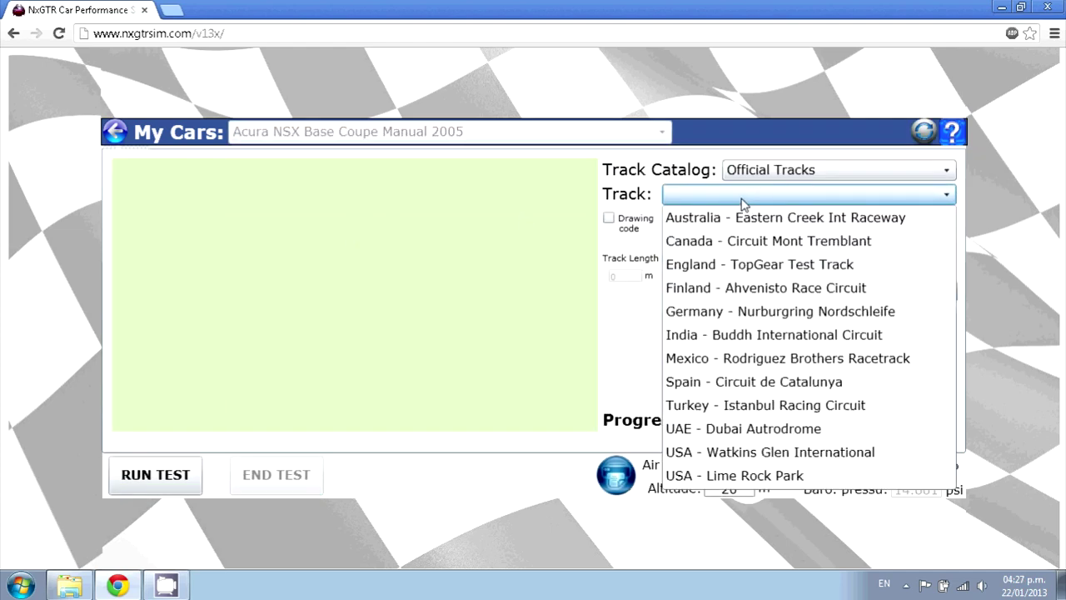
left_click(713, 461)
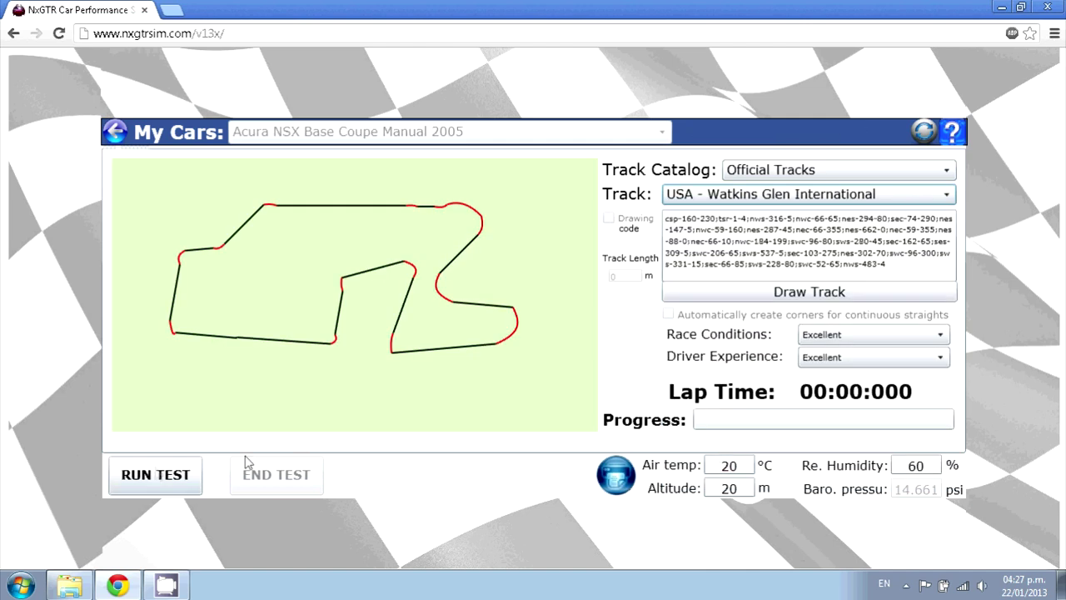
left_click(140, 475)
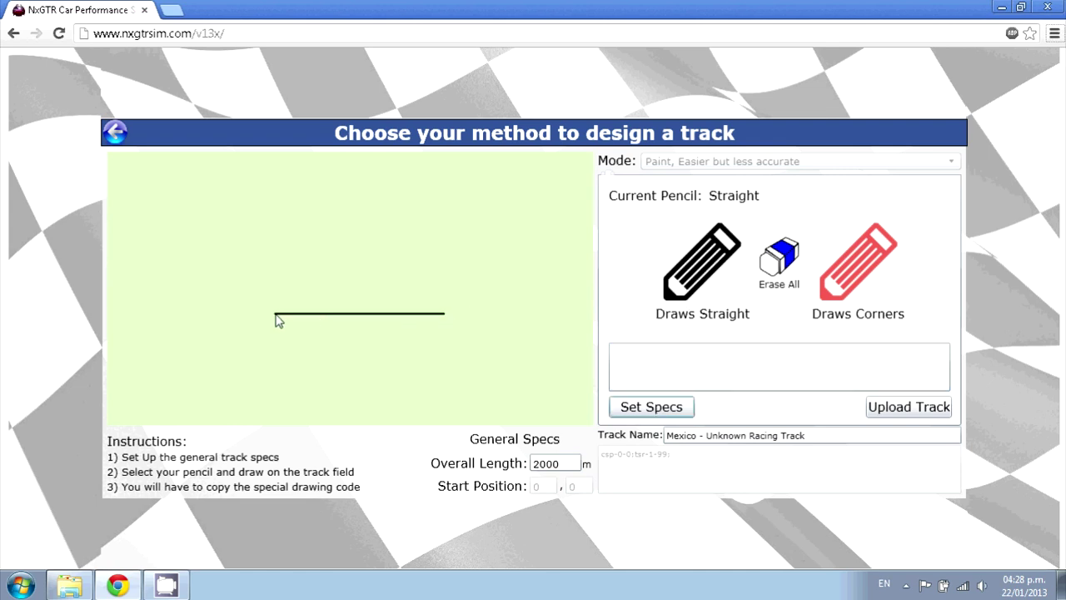
Draw a closed oval track in Paint mode from two horizontal straights joined by a corner at each end.
left_click_drag(277, 321, 204, 316)
left_click(859, 259)
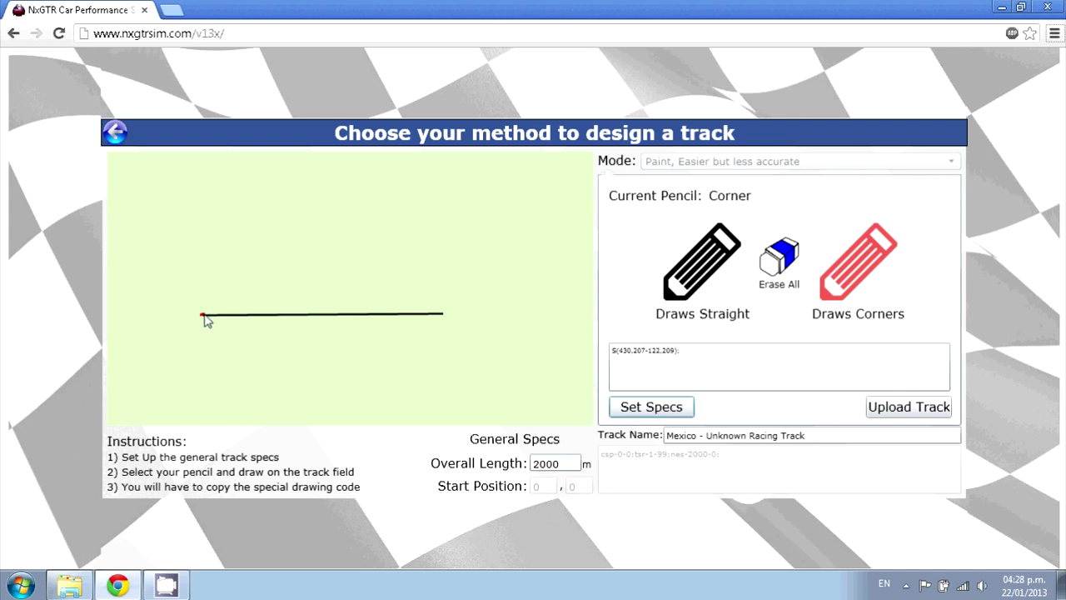
left_click_drag(205, 271, 206, 265)
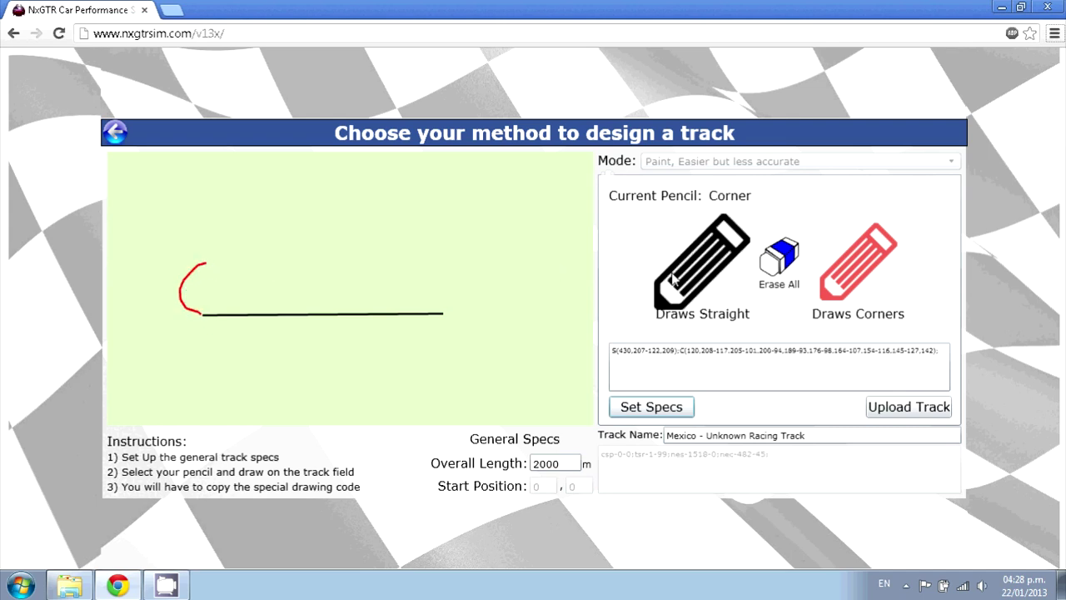
left_click(702, 262)
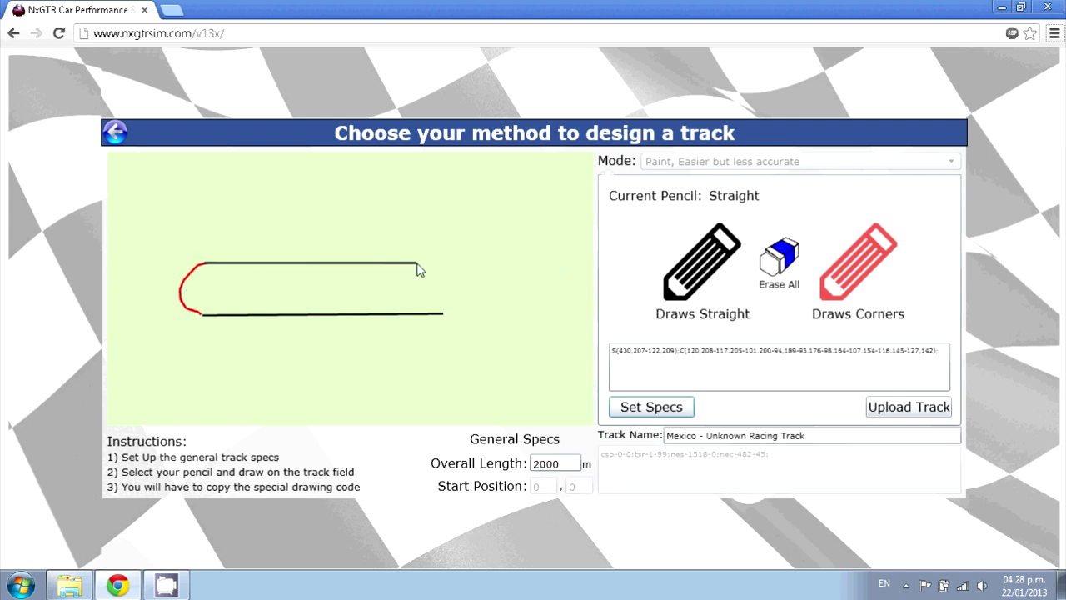
left_click_drag(442, 268, 442, 265)
left_click(858, 258)
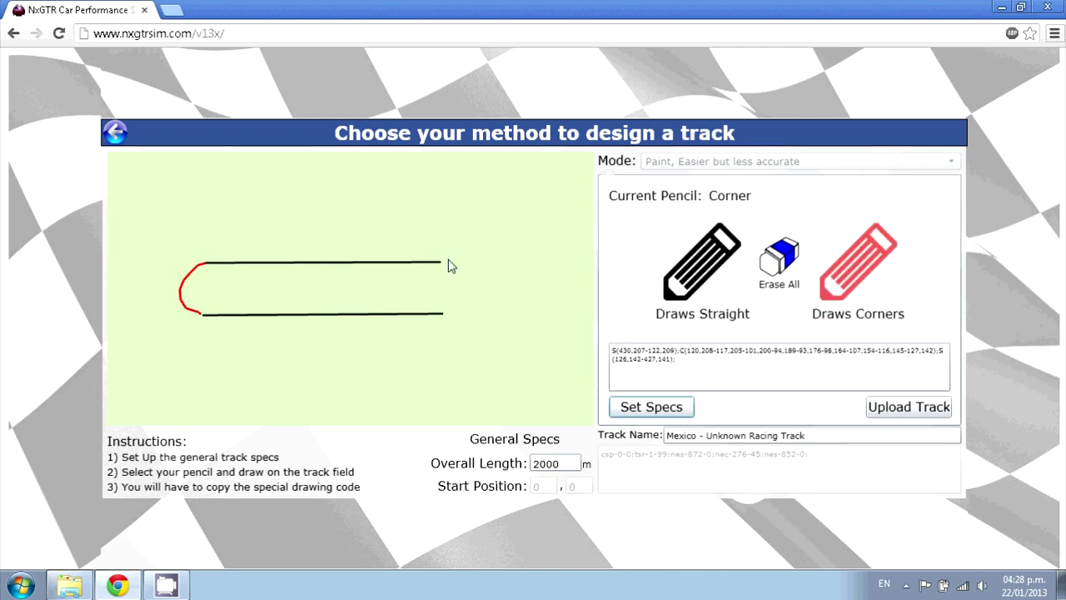
left_click_drag(451, 319, 447, 318)
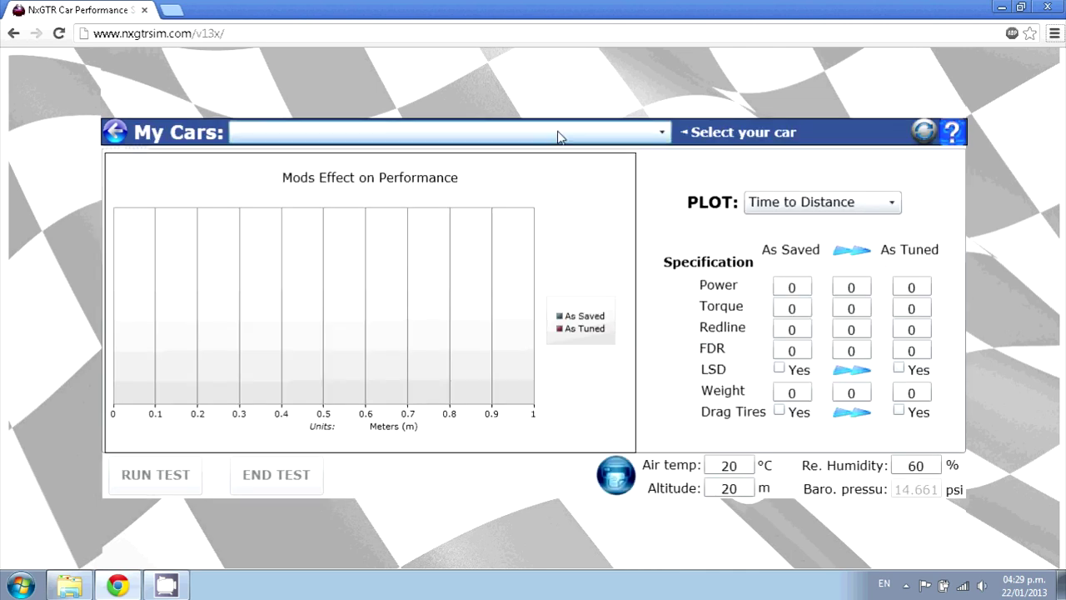
Run and end the Time to Distance comparison for the Audi TT Q225 Convertible with its tuned weight set to 3200.
left_click(560, 135)
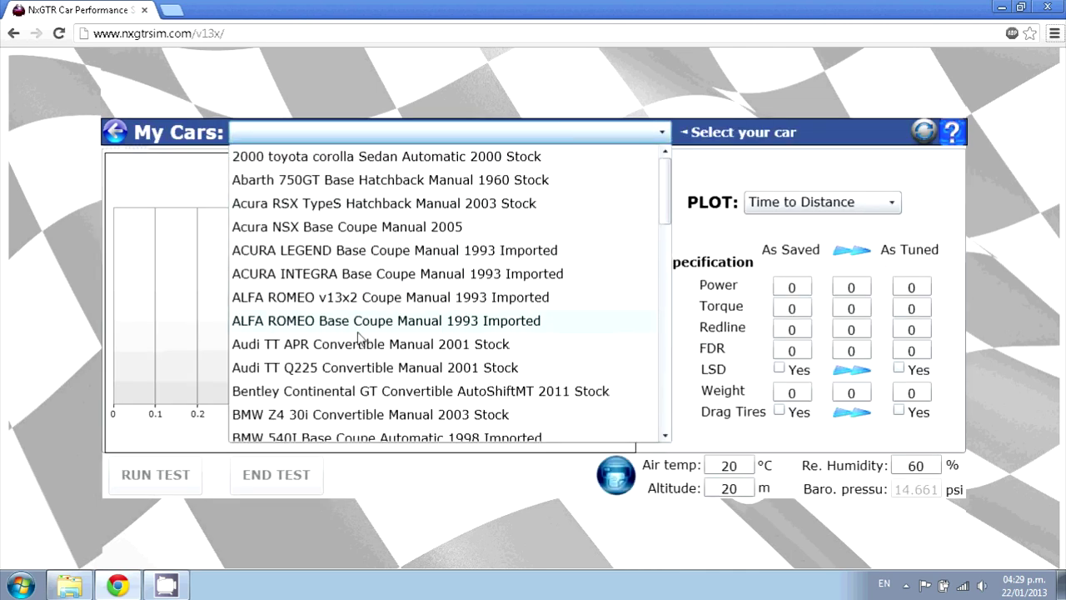
left_click(358, 368)
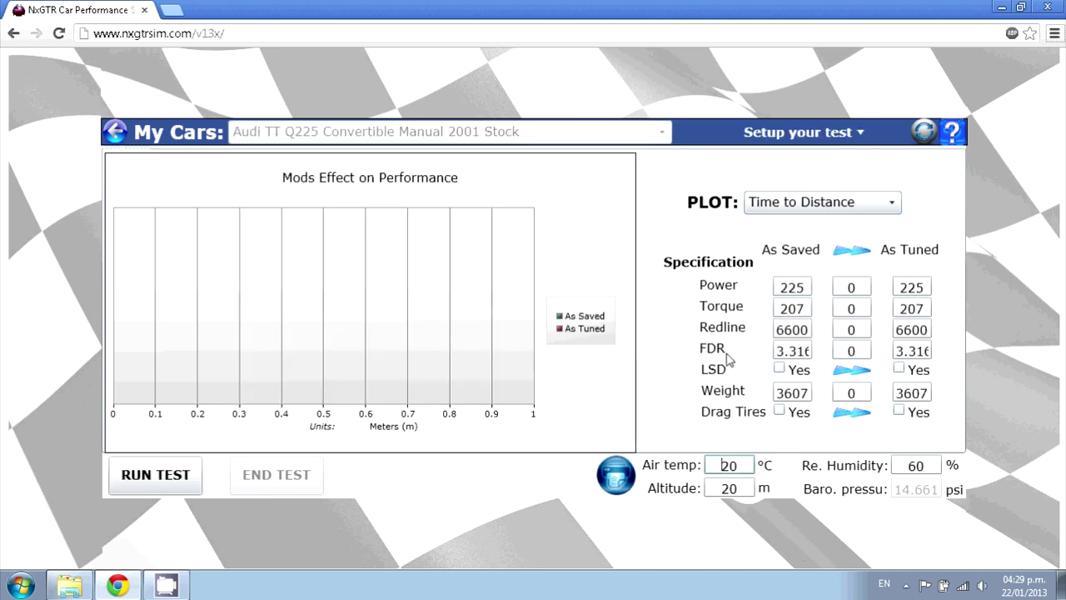
double_click(927, 392)
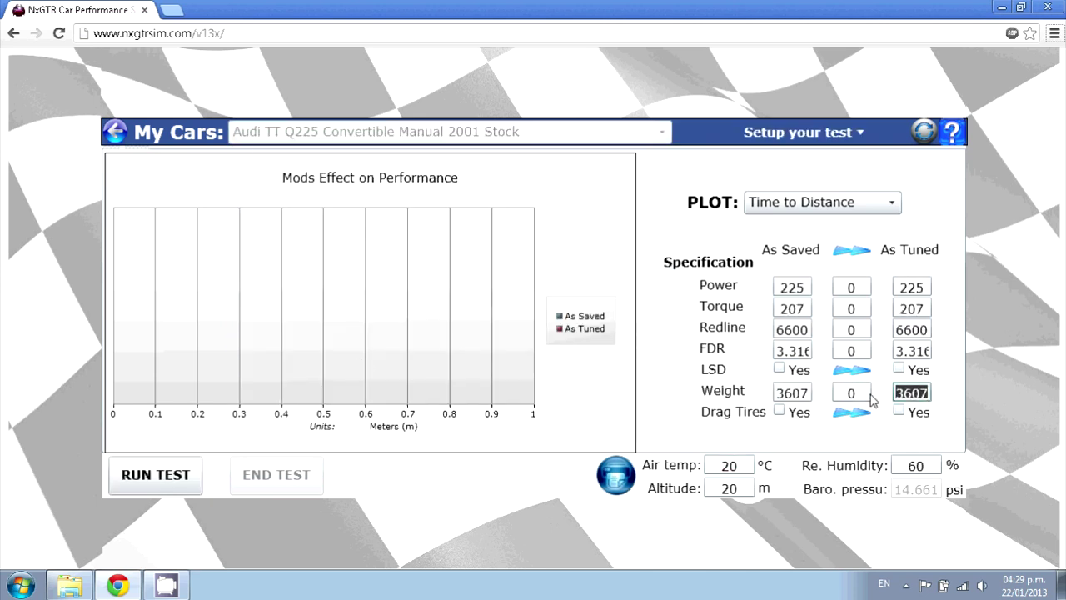
type("3200")
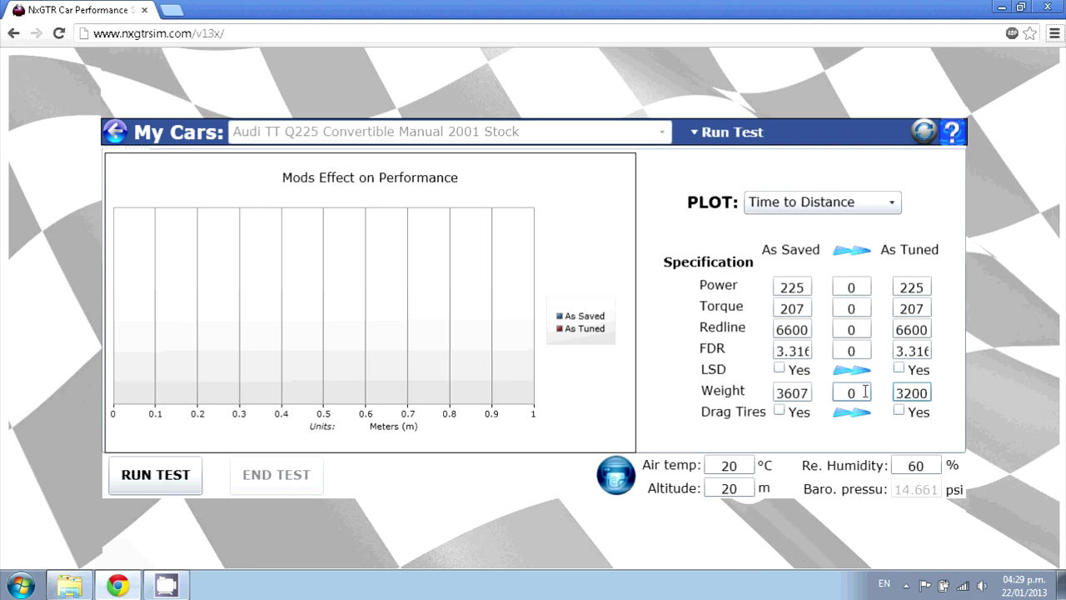
left_click(162, 480)
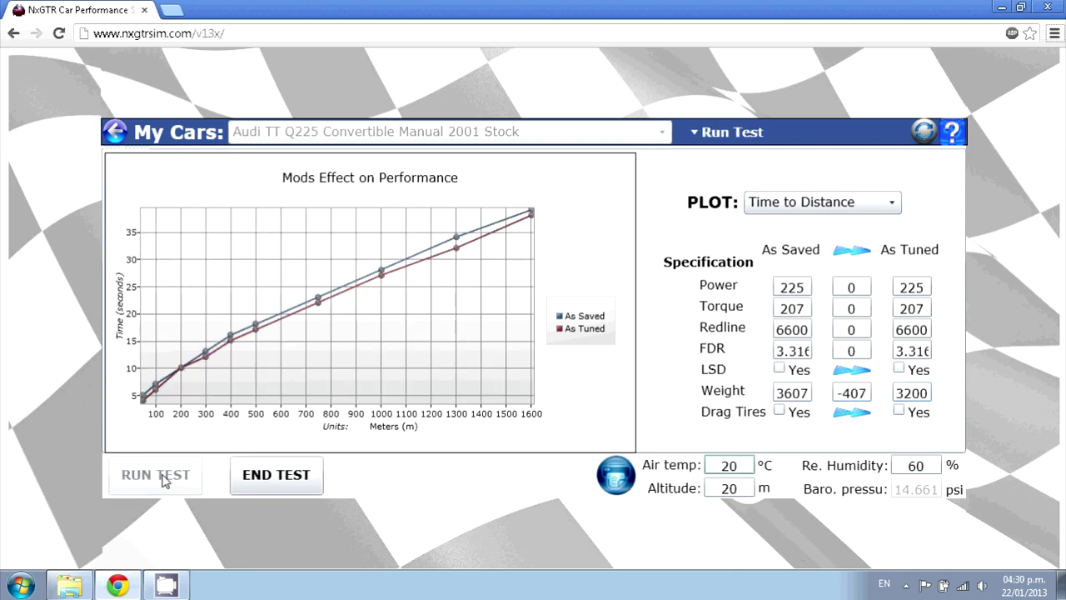
left_click(276, 475)
Choose the ACURA INTEGRA Base Coupe for the parts comparison and virtually install the intake and exhaust camshafts.
left_click(541, 133)
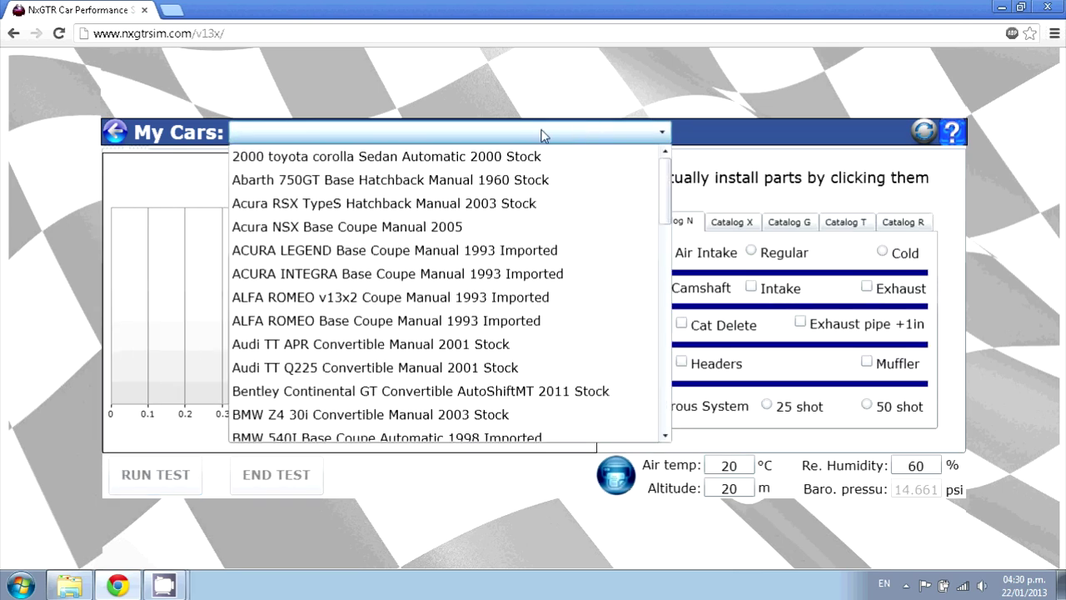
left_click(318, 276)
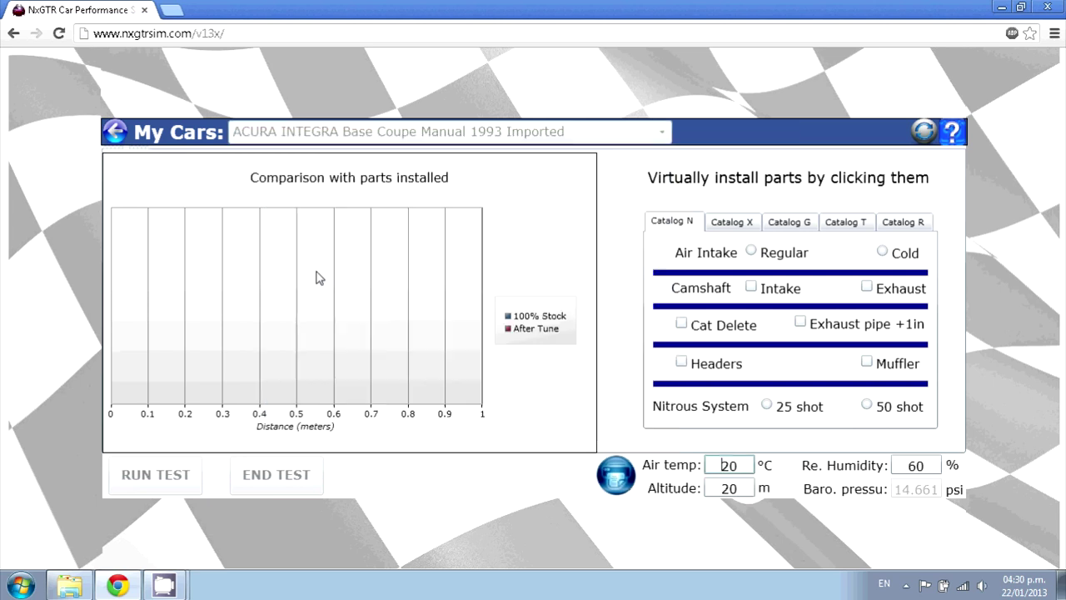
left_click(761, 287)
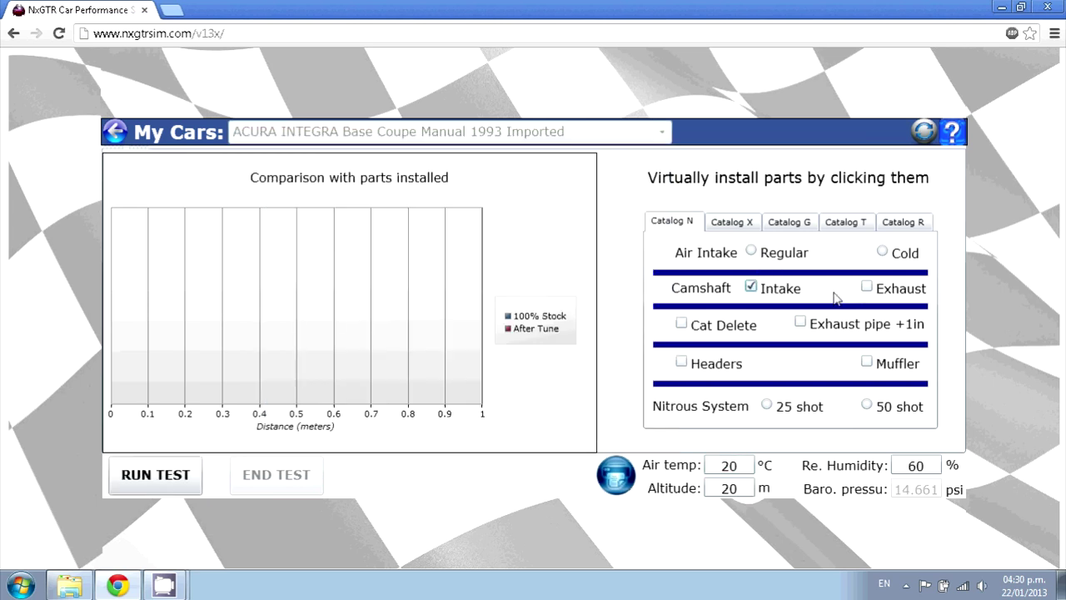
left_click(866, 288)
Add Overbore 10% and the turbo kit installation to the car's parts, and run the comparison test.
left_click(733, 223)
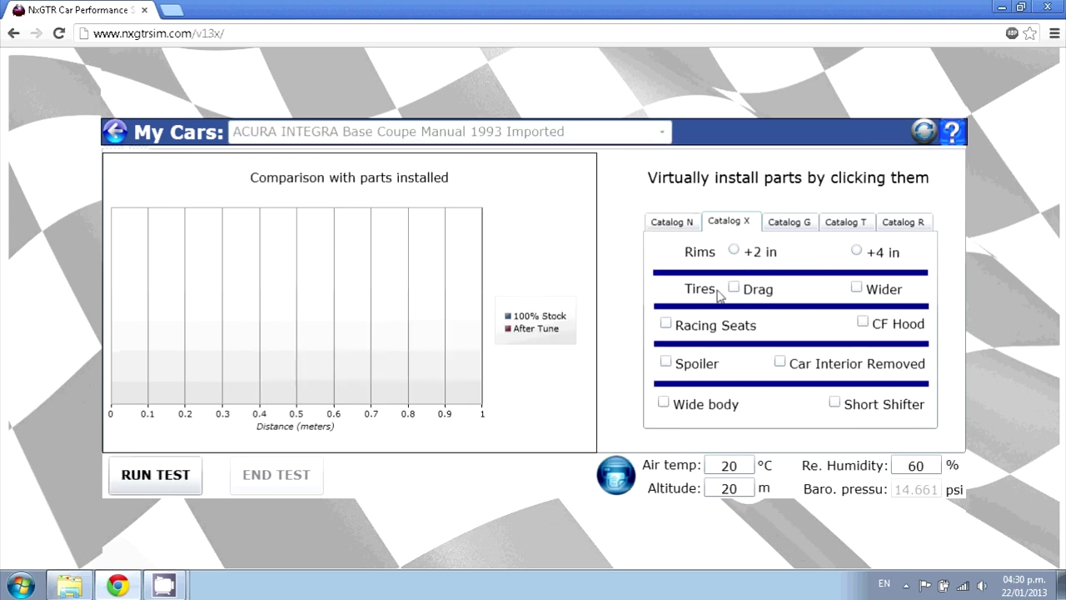
left_click(796, 223)
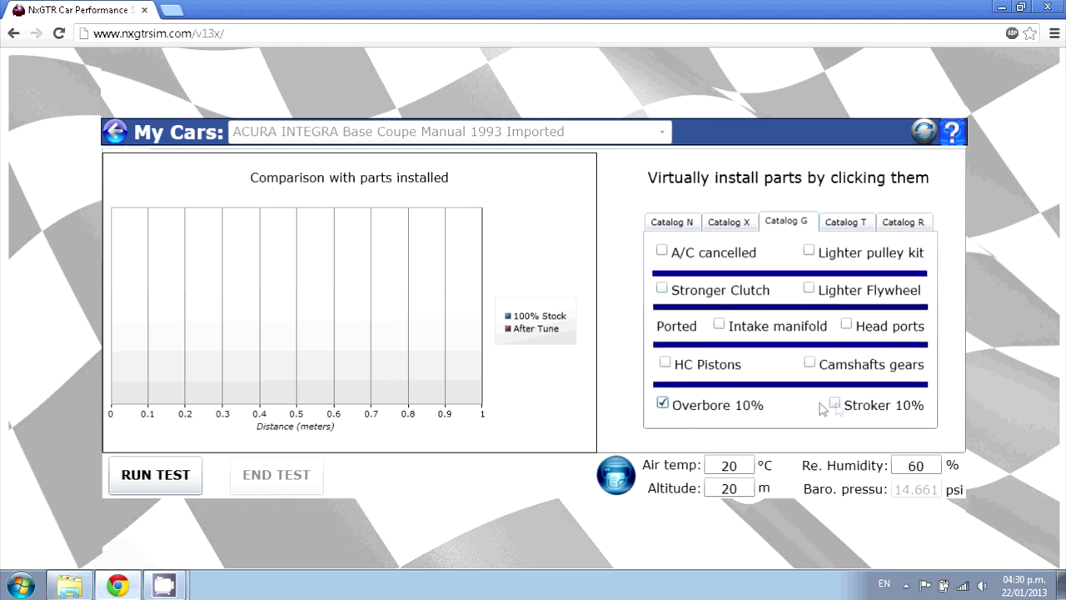
left_click(841, 225)
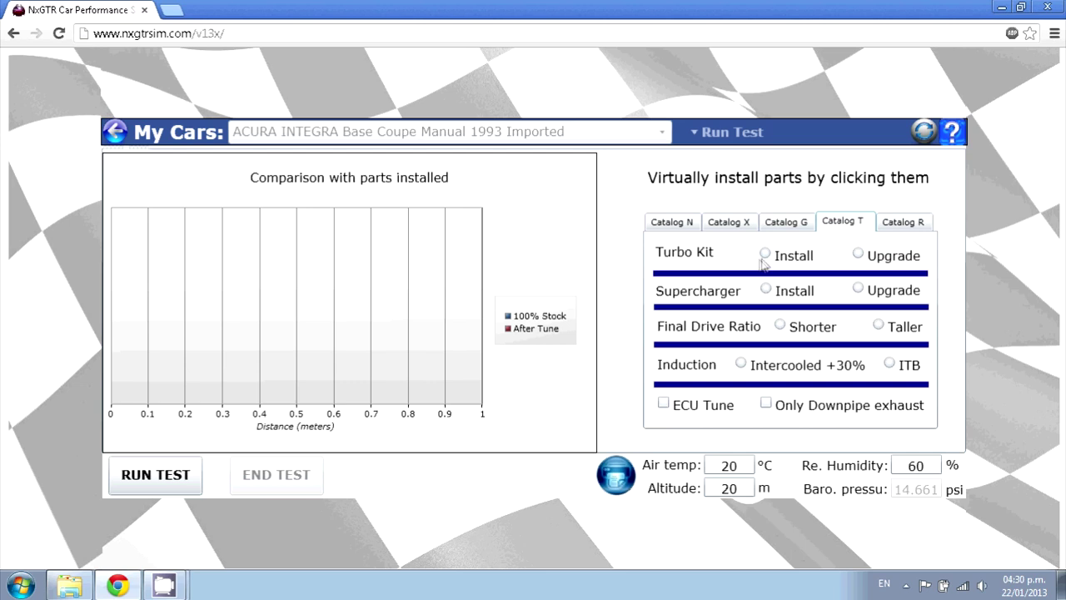
left_click(148, 478)
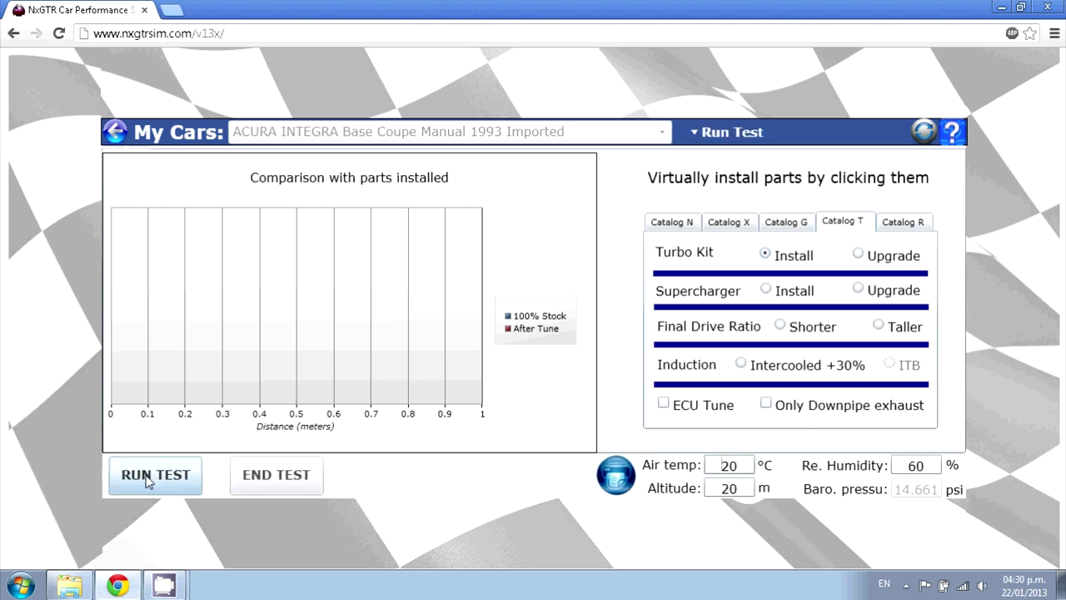
Run a custom speed test for the Audi TT Q225 Convertible in Best Gear over 0 to 55, 55 to 65 and 65 to 100 MPH.
left_click(565, 133)
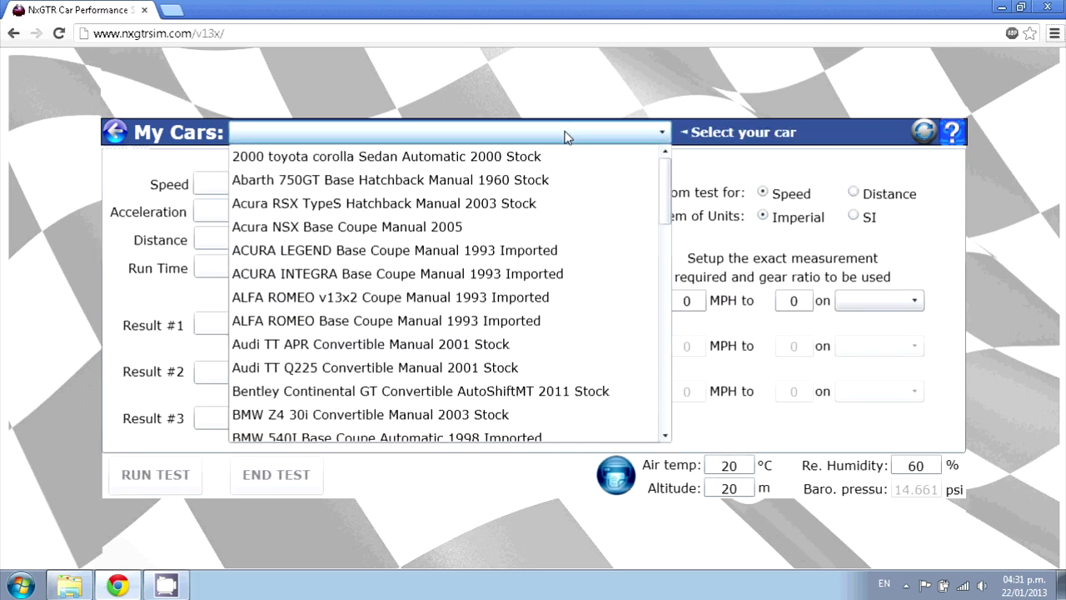
left_click(345, 368)
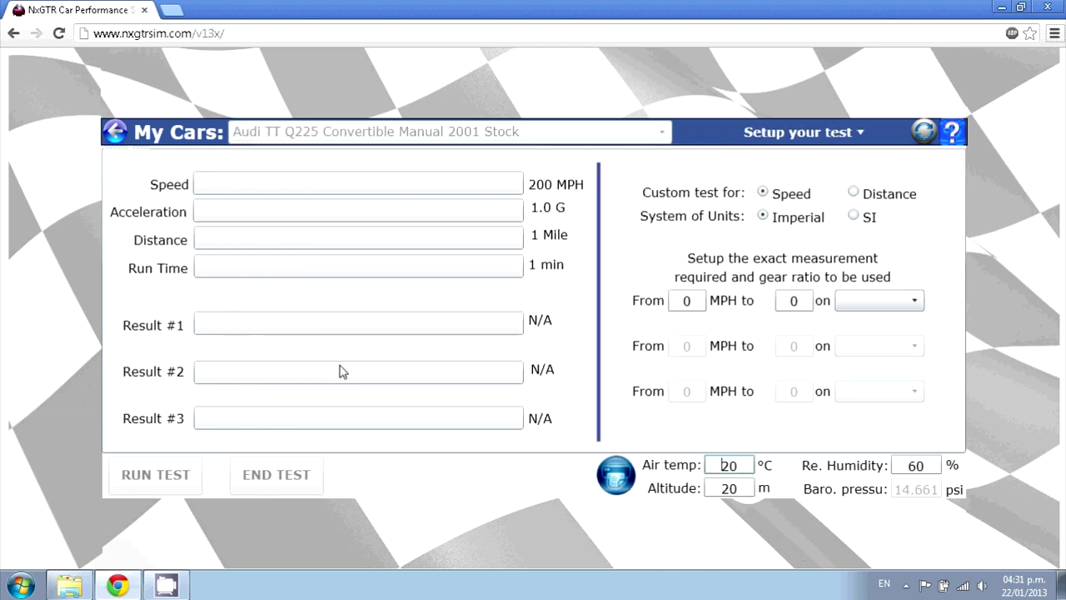
left_click(866, 300)
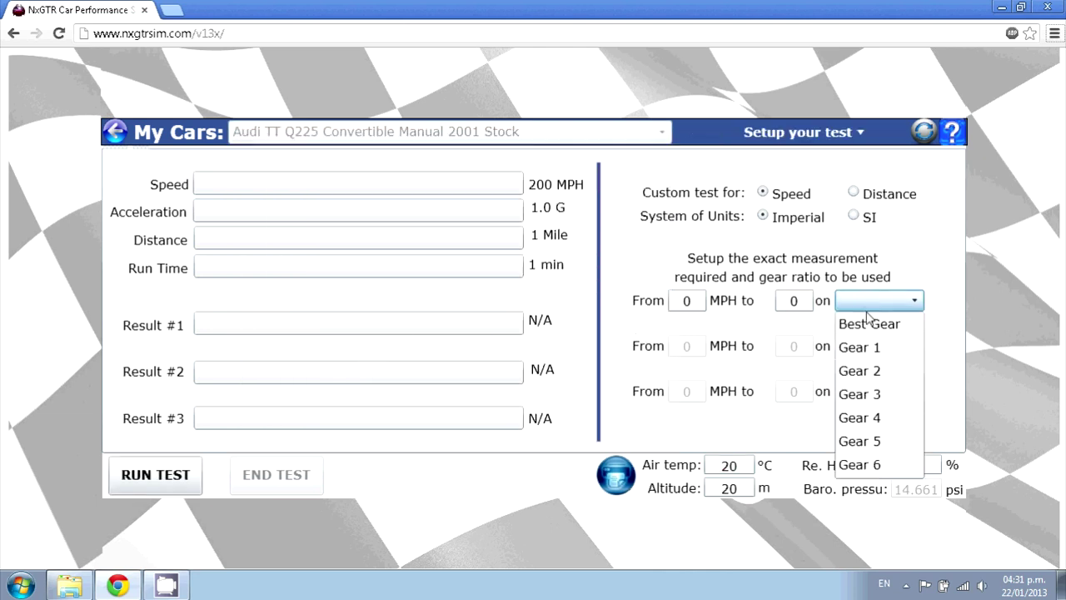
left_click(868, 325)
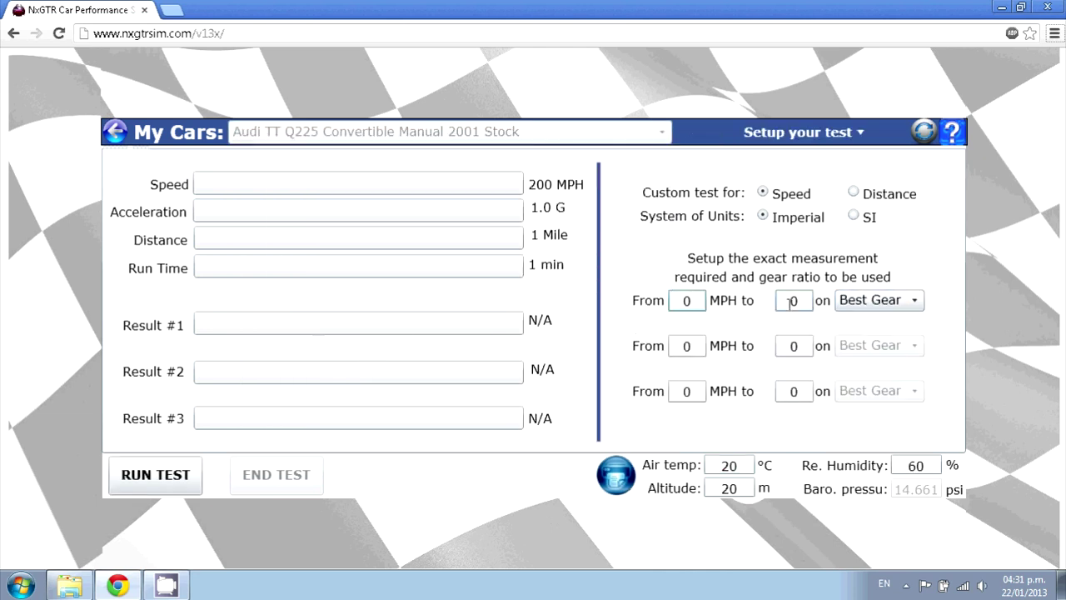
key("Tab")
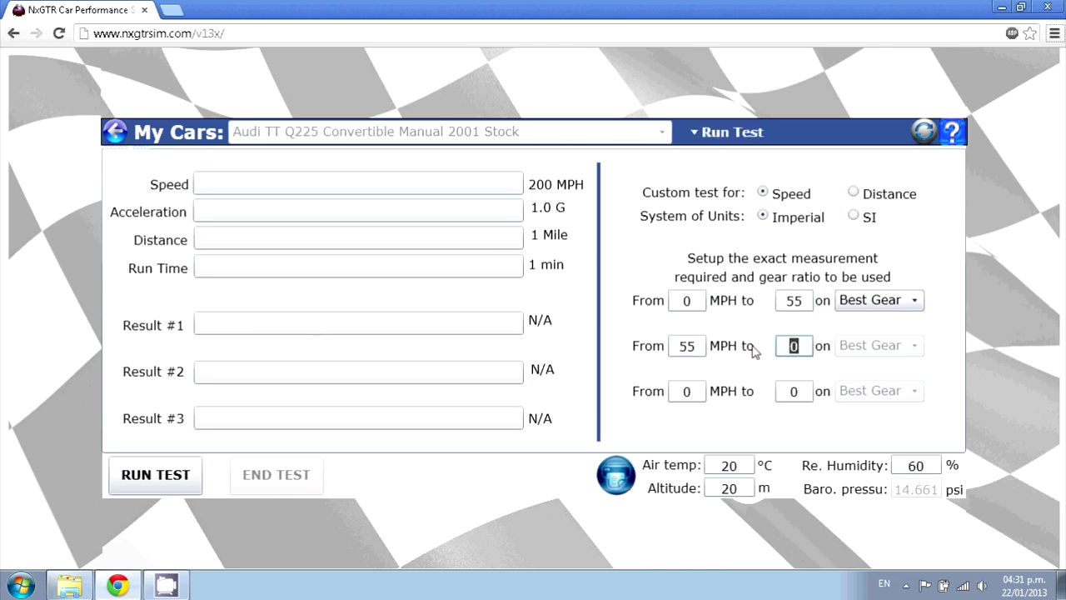
type("65")
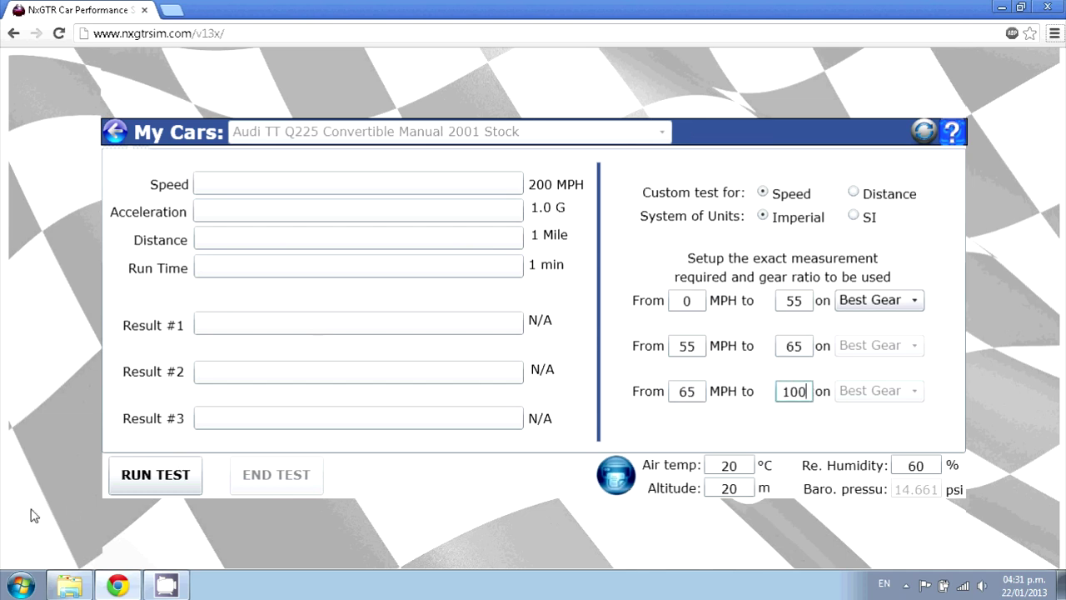
left_click(140, 484)
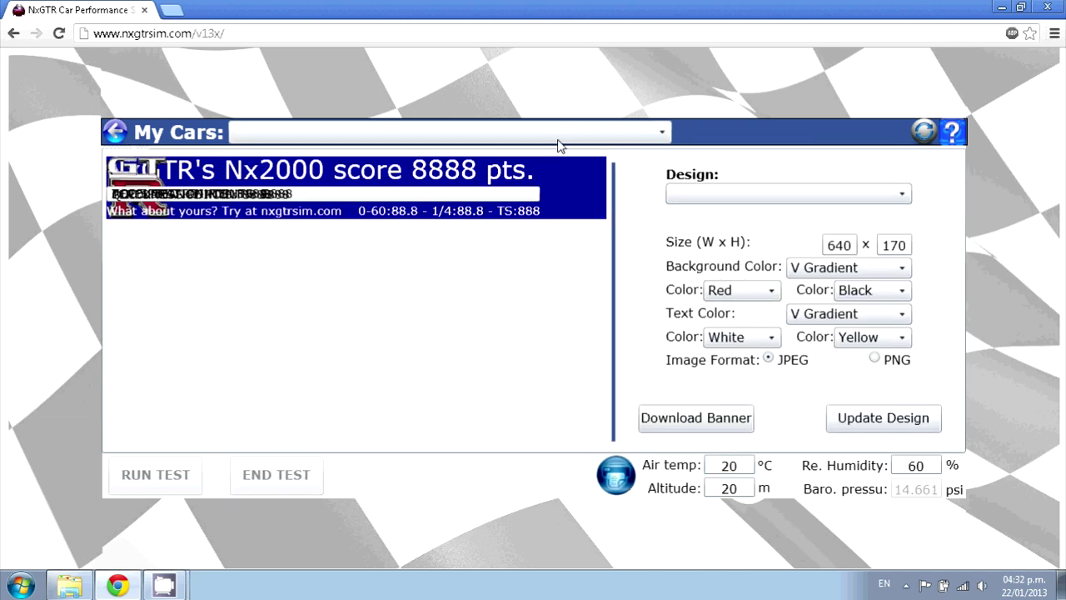
Start a score banner for the Acura NSX Base Coupe with the Default Theme 640x170 design.
left_click(562, 131)
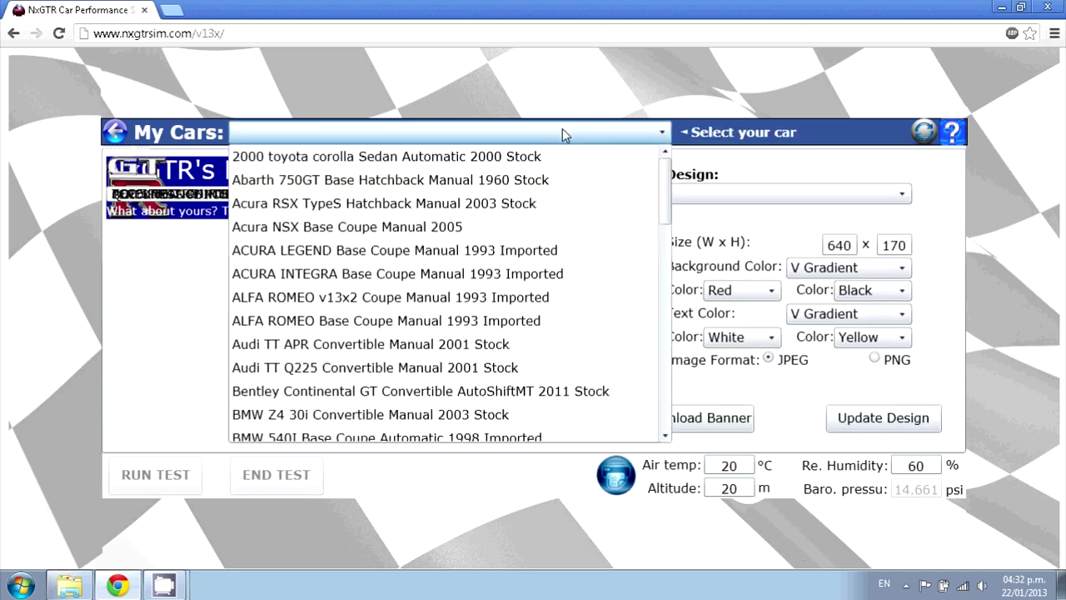
left_click(326, 233)
left_click(766, 192)
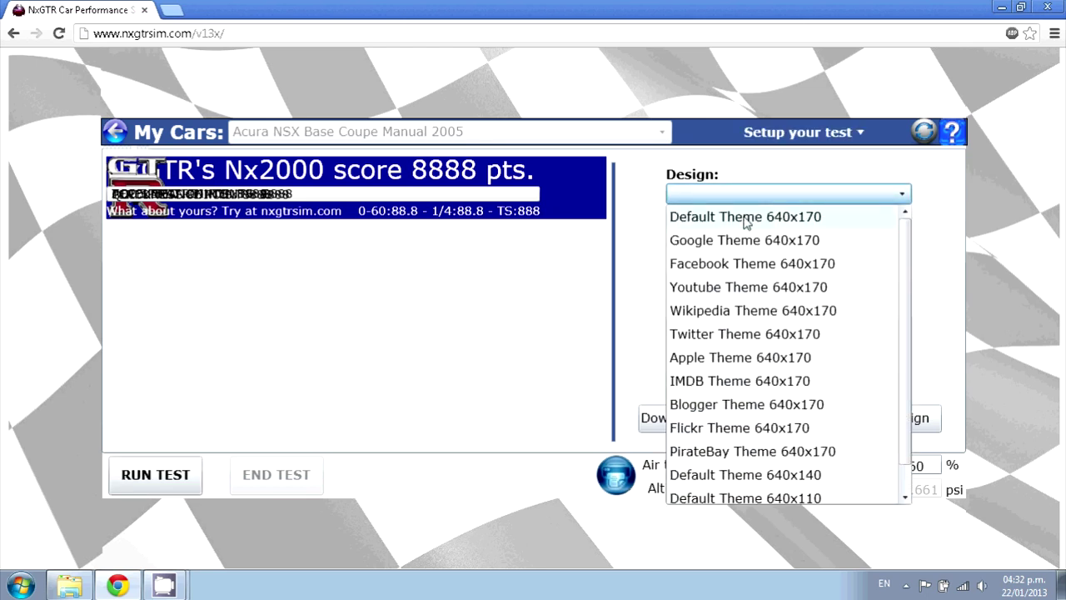
left_click(746, 220)
Set the banner's second text gradient color to White, update the design and run the banner test.
left_click(883, 342)
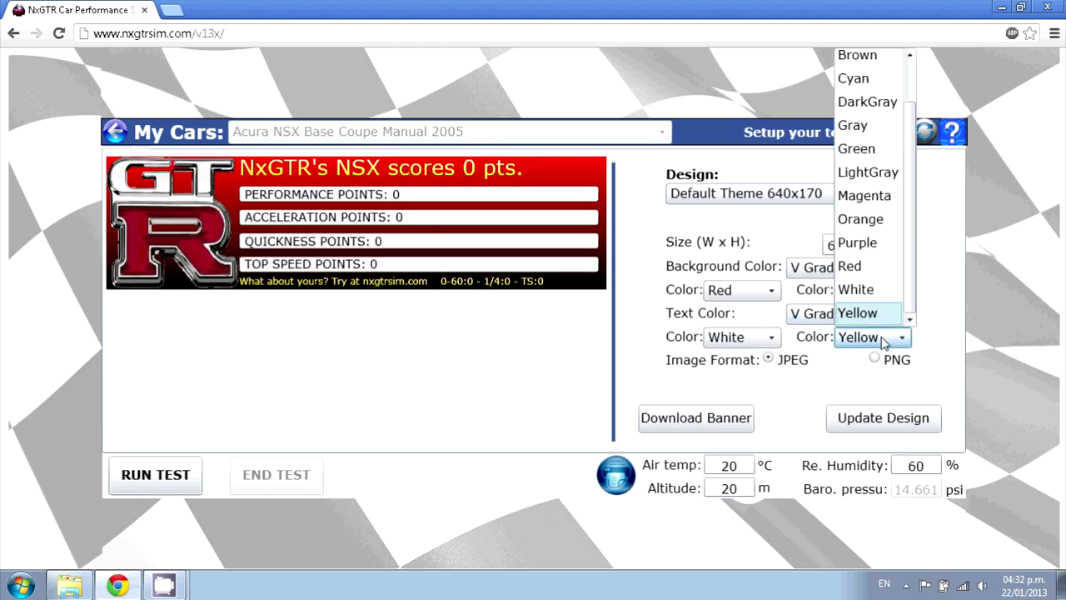
left_click(875, 289)
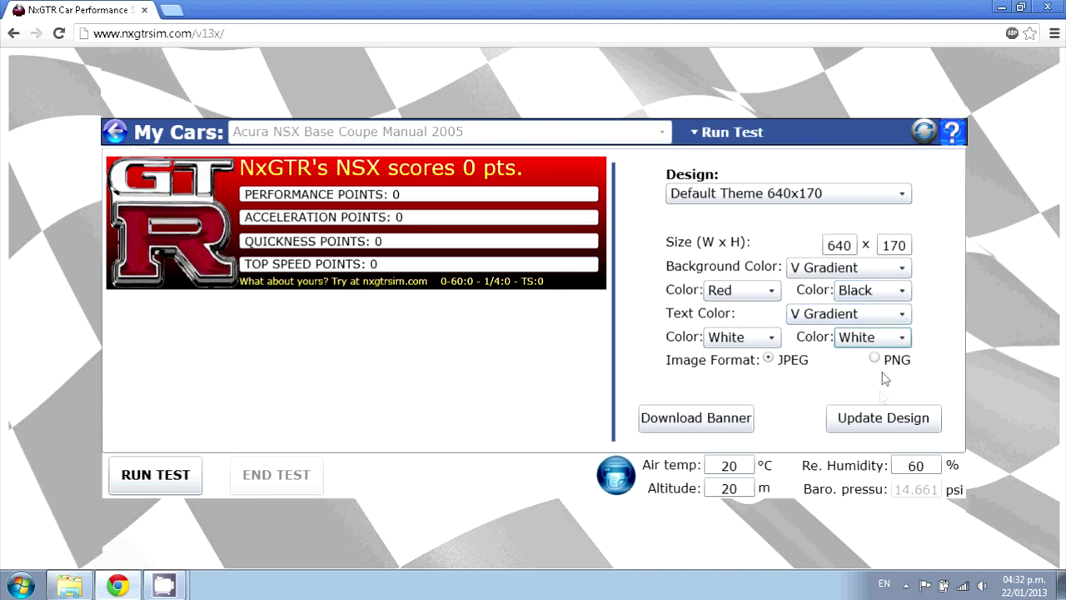
left_click(876, 425)
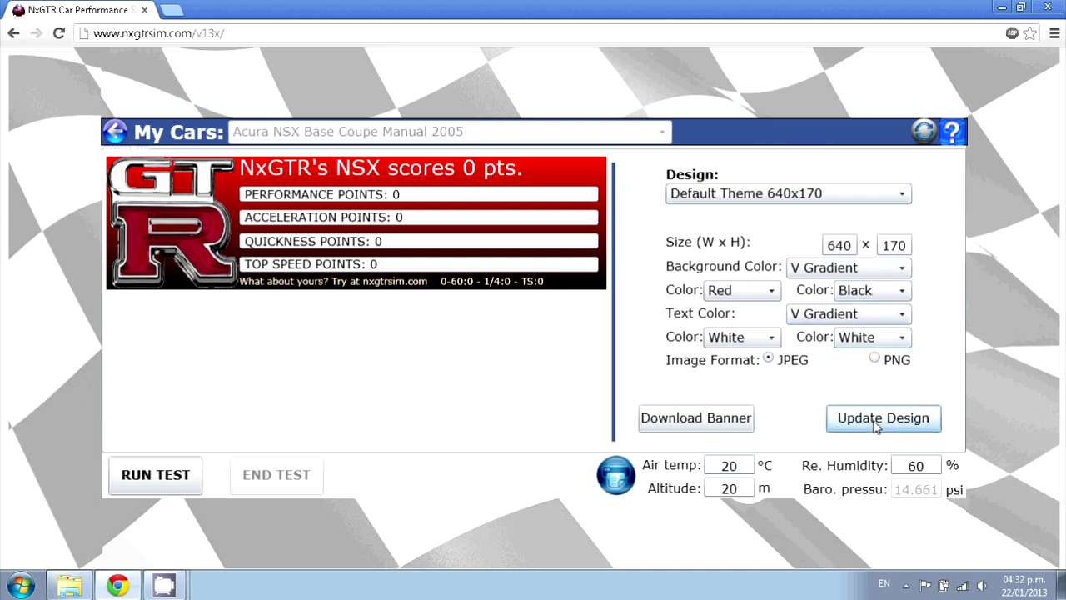
left_click(188, 472)
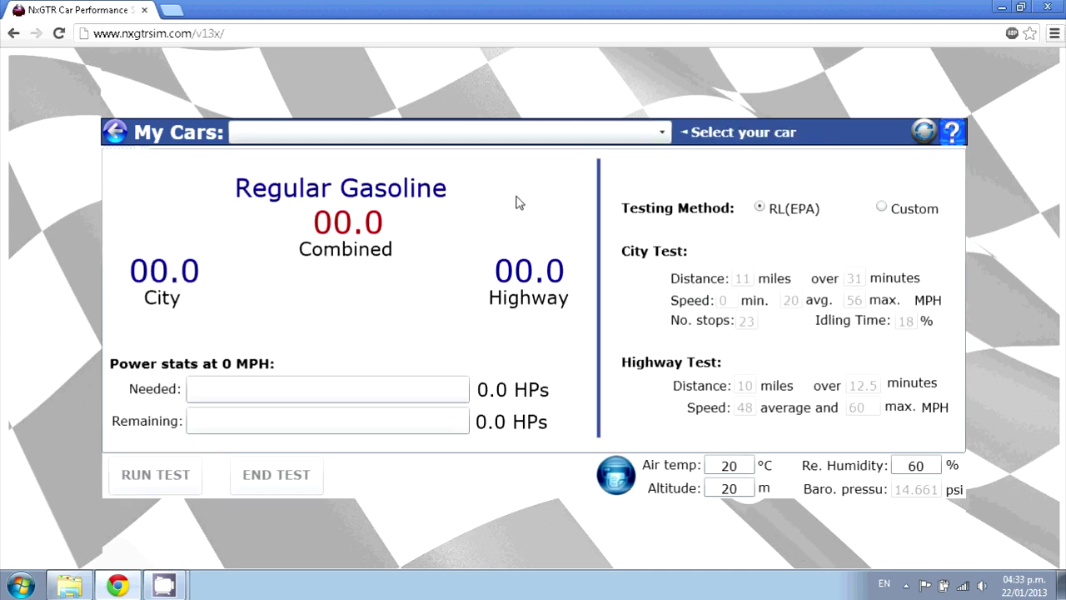
Run the fuel economy test for the Audi TT Q225 Convertible with the RL(EPA) testing method.
left_click(531, 132)
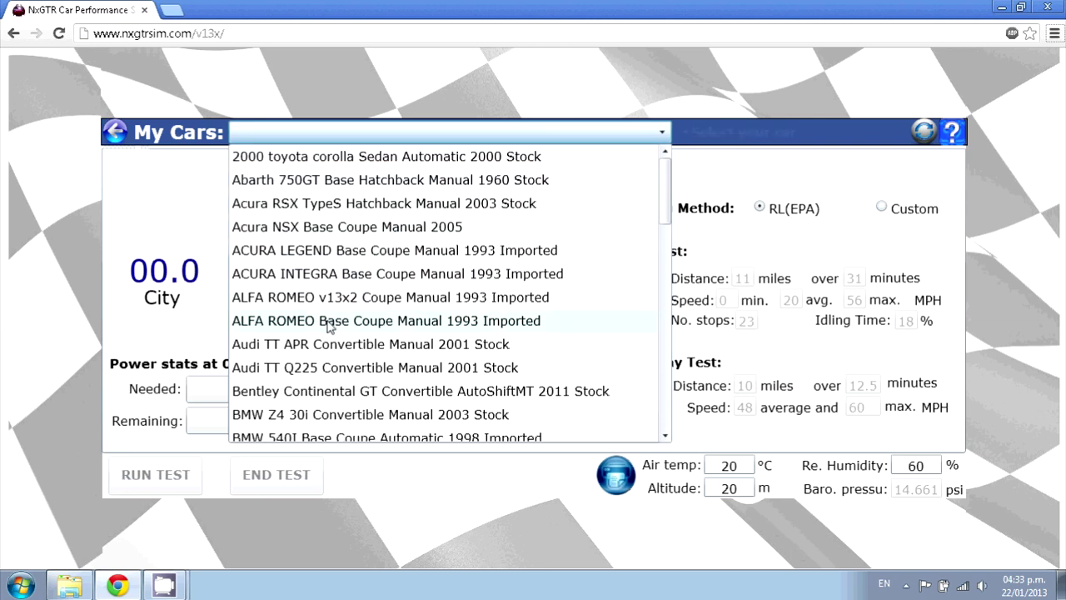
left_click(323, 368)
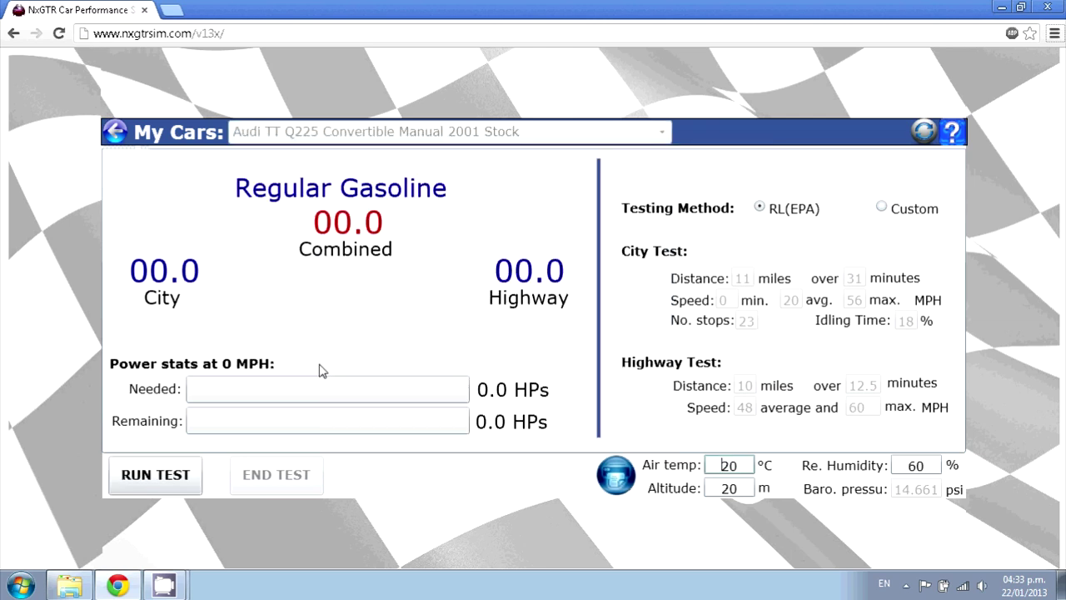
left_click(172, 473)
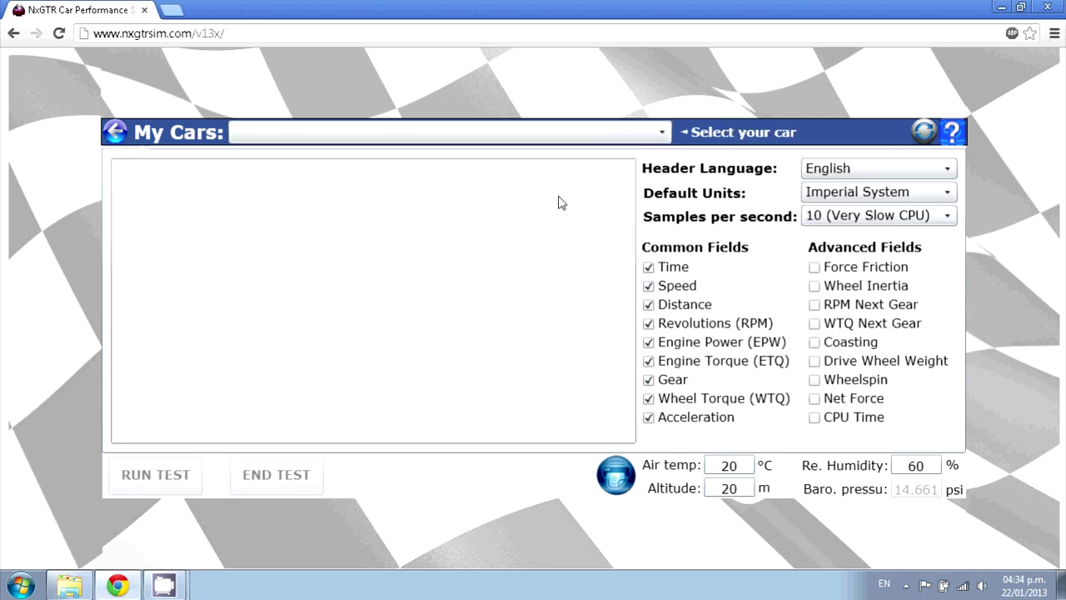
Run the performance analysis for the Acura NSX Base Coupe with all advanced fields included, and download the results spreadsheet.
left_click(619, 133)
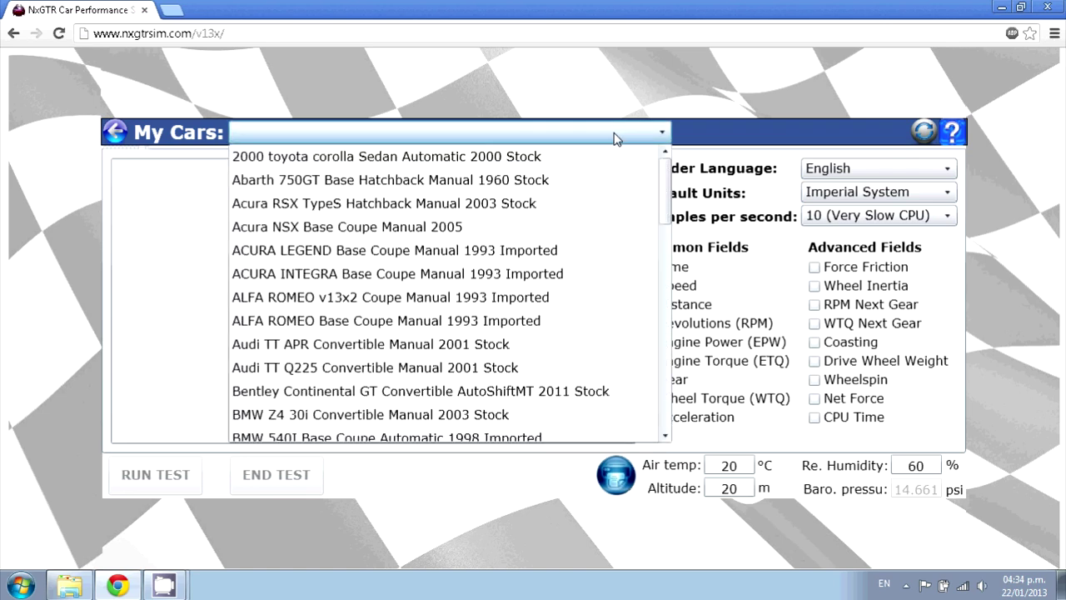
left_click(335, 233)
left_click(813, 416)
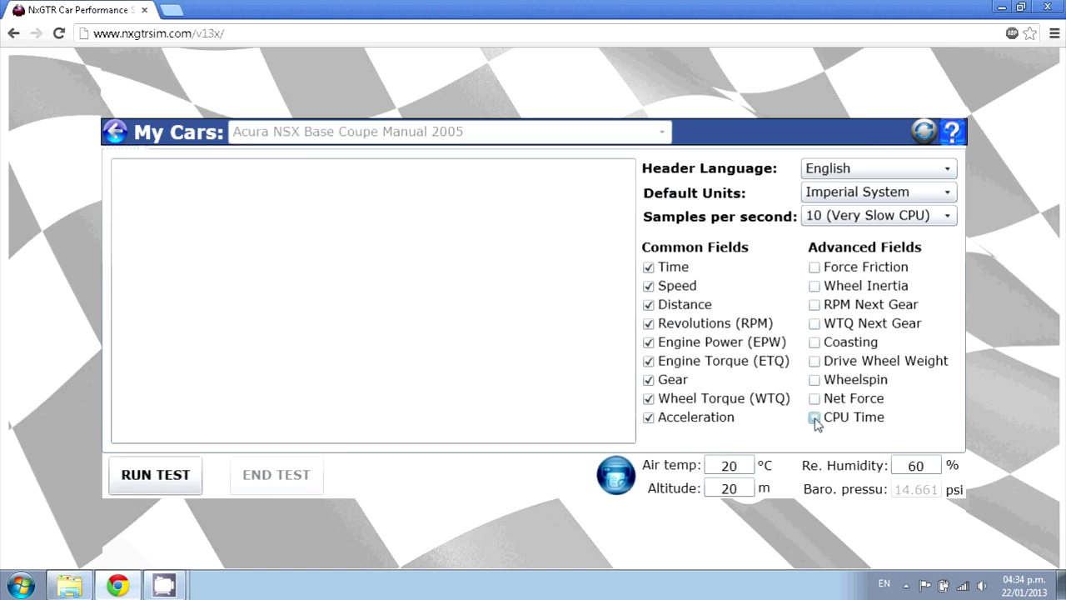
left_click(158, 475)
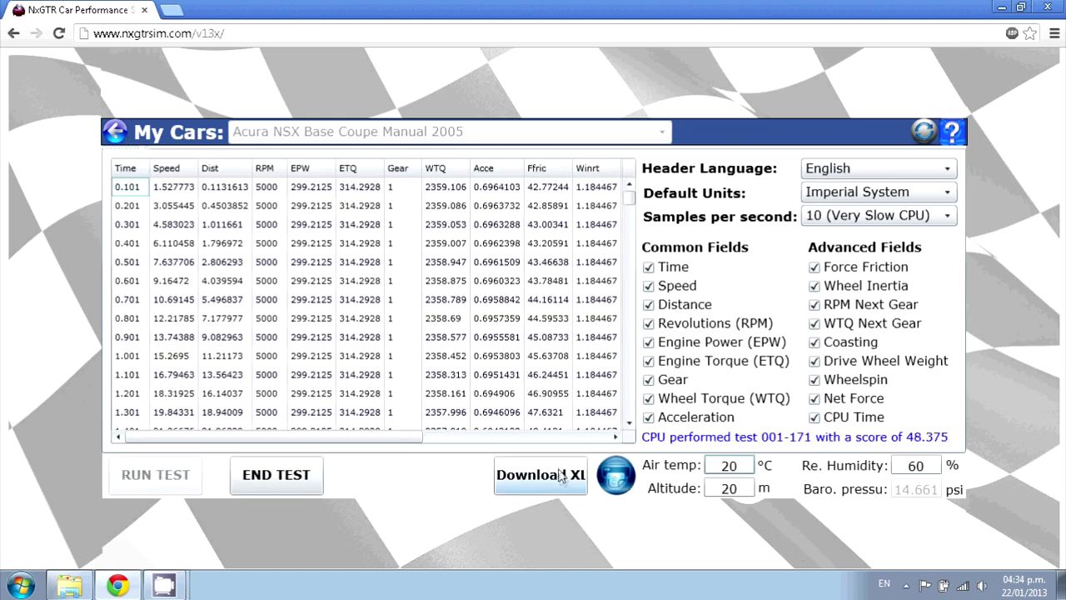
left_click(563, 478)
left_click(621, 345)
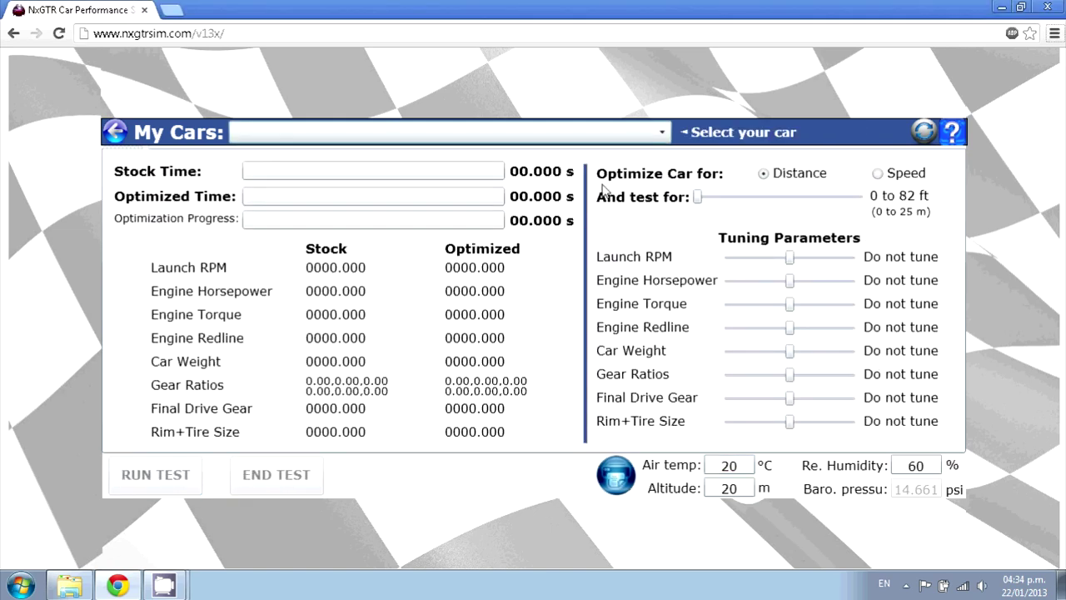
Choose the Audi TT Q225 Convertible for optimization and set Launch RPM, Engine Horsepower and Engine Torque to stock to +33%.
left_click(595, 133)
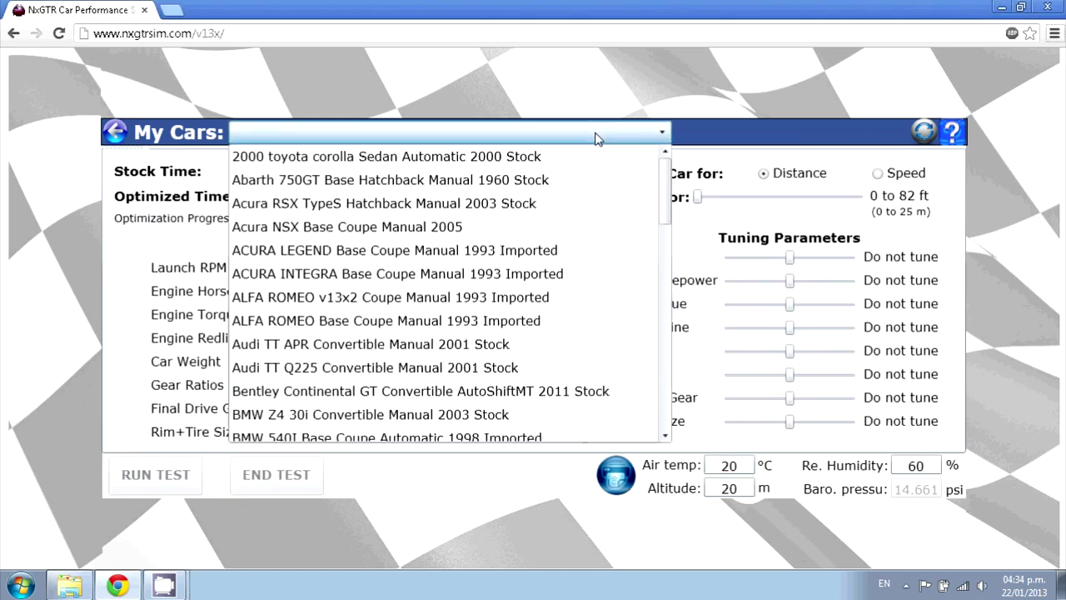
left_click(329, 367)
left_click_drag(779, 256, 856, 258)
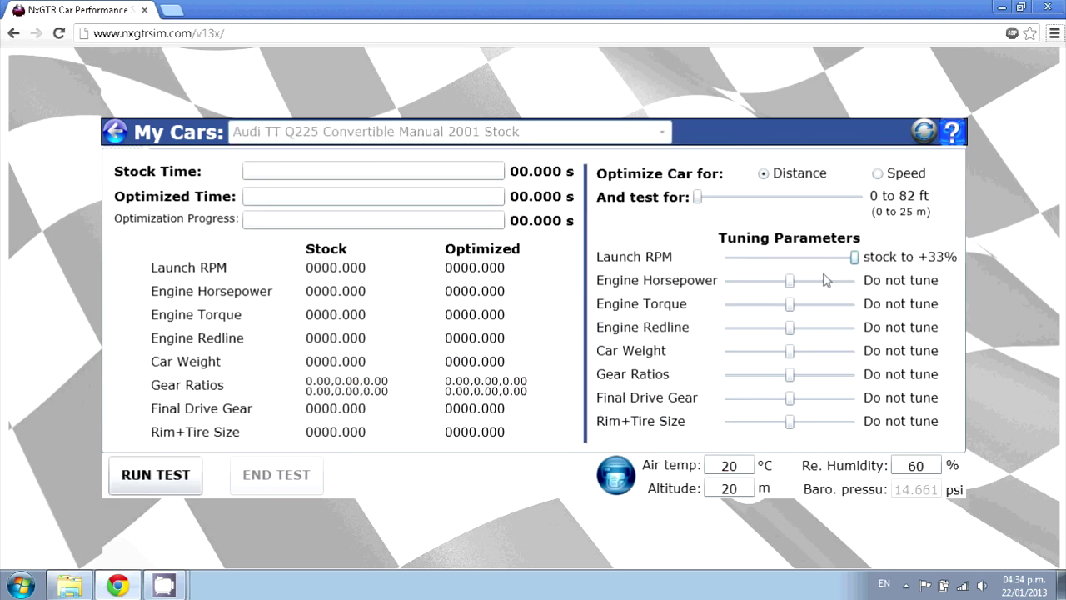
left_click_drag(789, 281, 856, 280)
left_click_drag(789, 304, 856, 304)
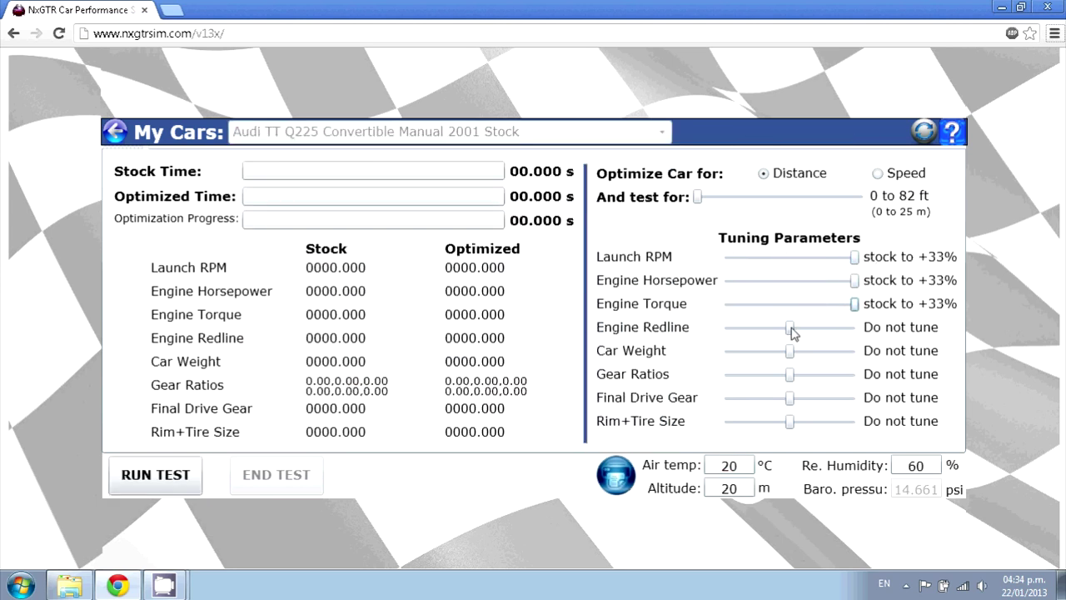
Set upper limits of +13% redline, +12% gear ratios and +20% final drive, lower limits of -16% weight and -10% rim+tire, and run the optimization.
left_click_drag(789, 327, 771, 421)
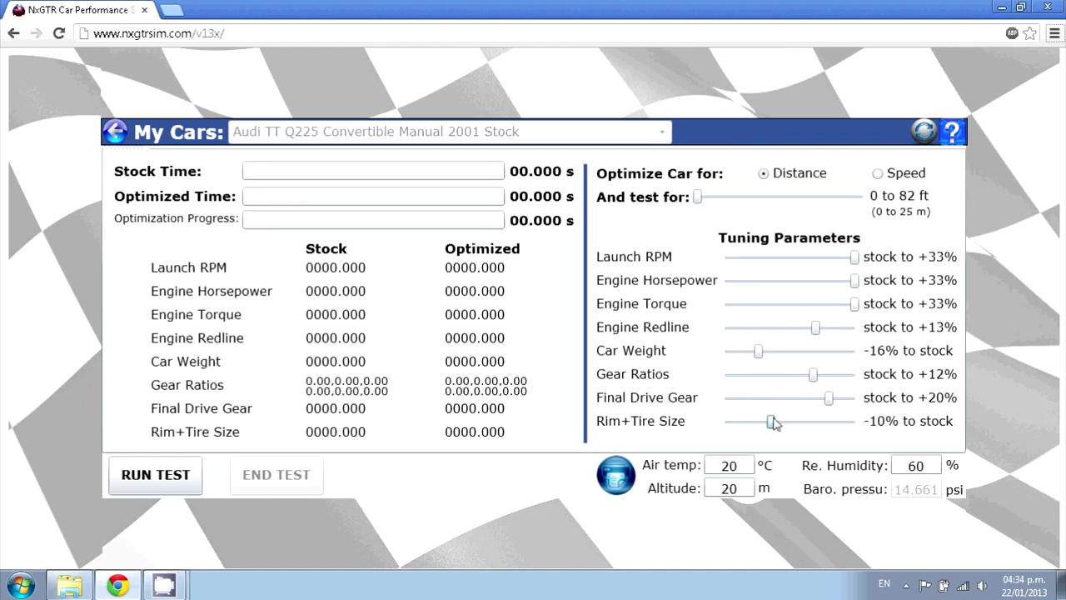
left_click(163, 488)
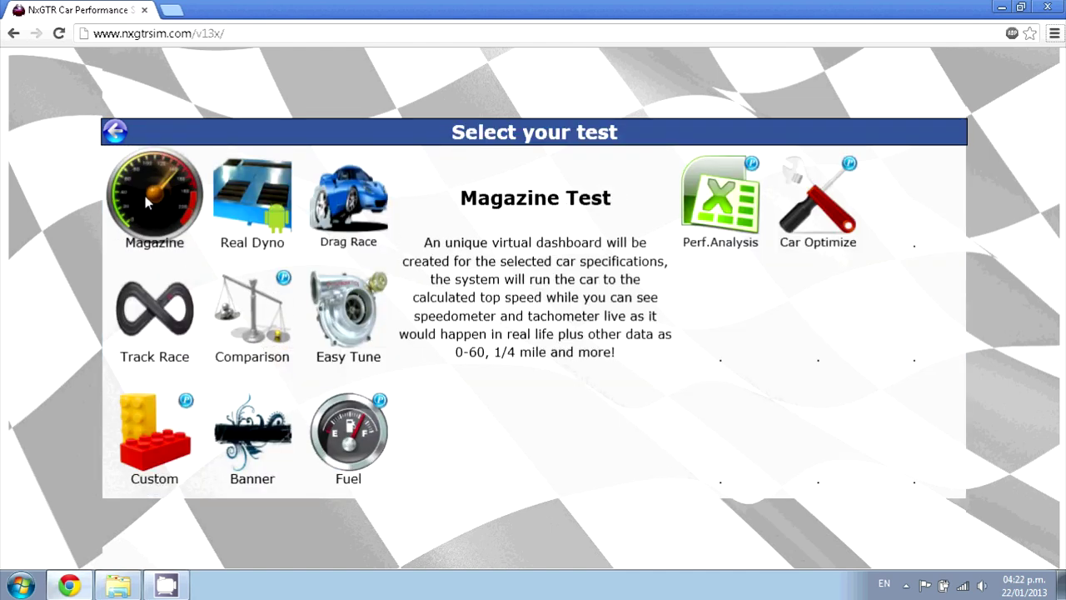
Look over the descriptions of the available tests, including Drag Race, Custom, Banner and Car Optimizer.
mouse_move(348, 181)
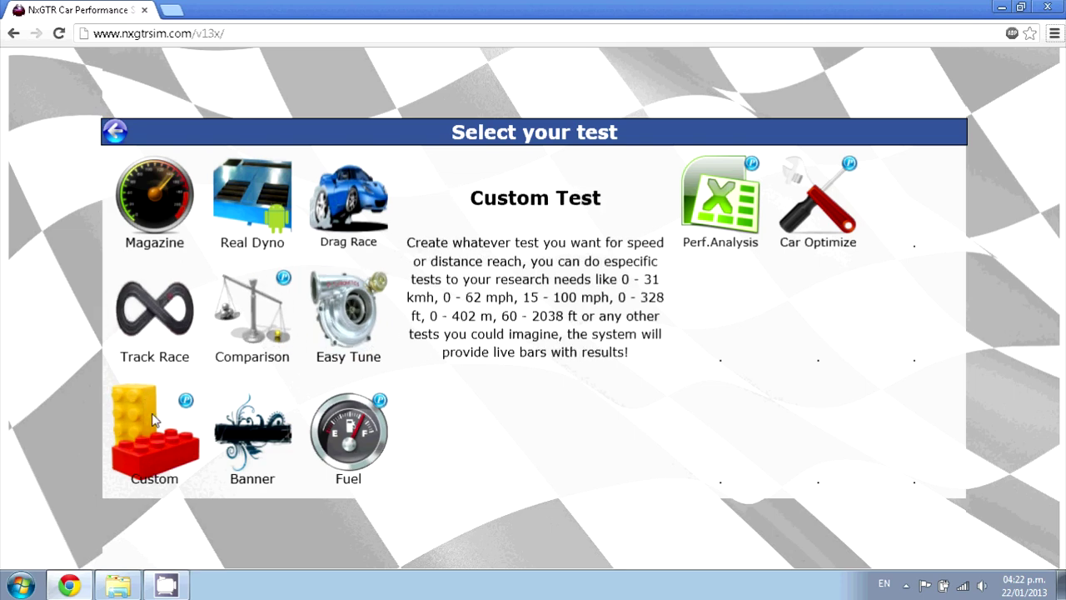
mouse_move(278, 435)
mouse_move(837, 199)
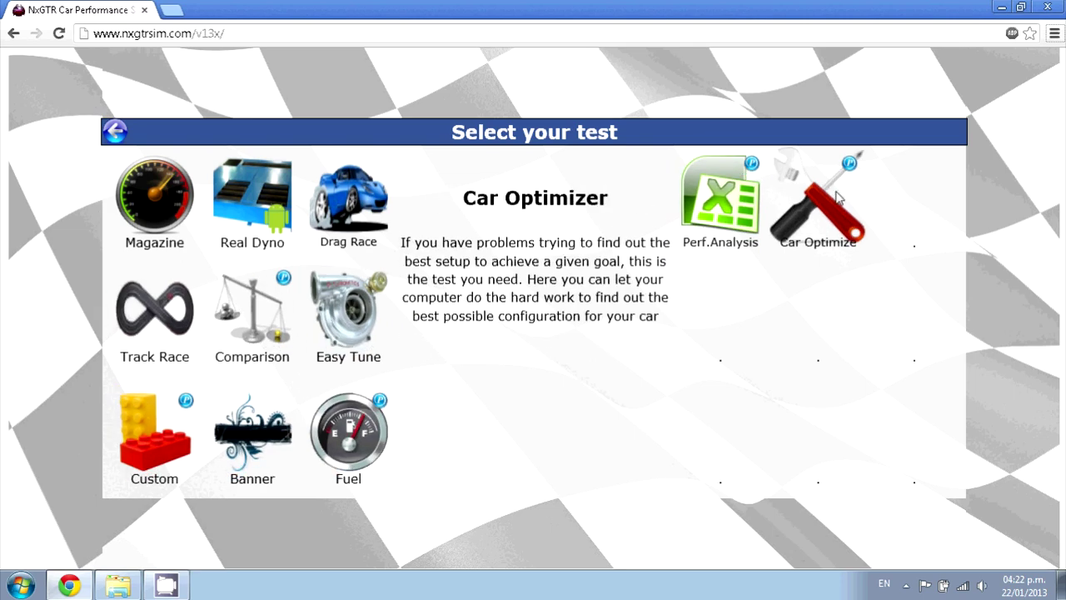